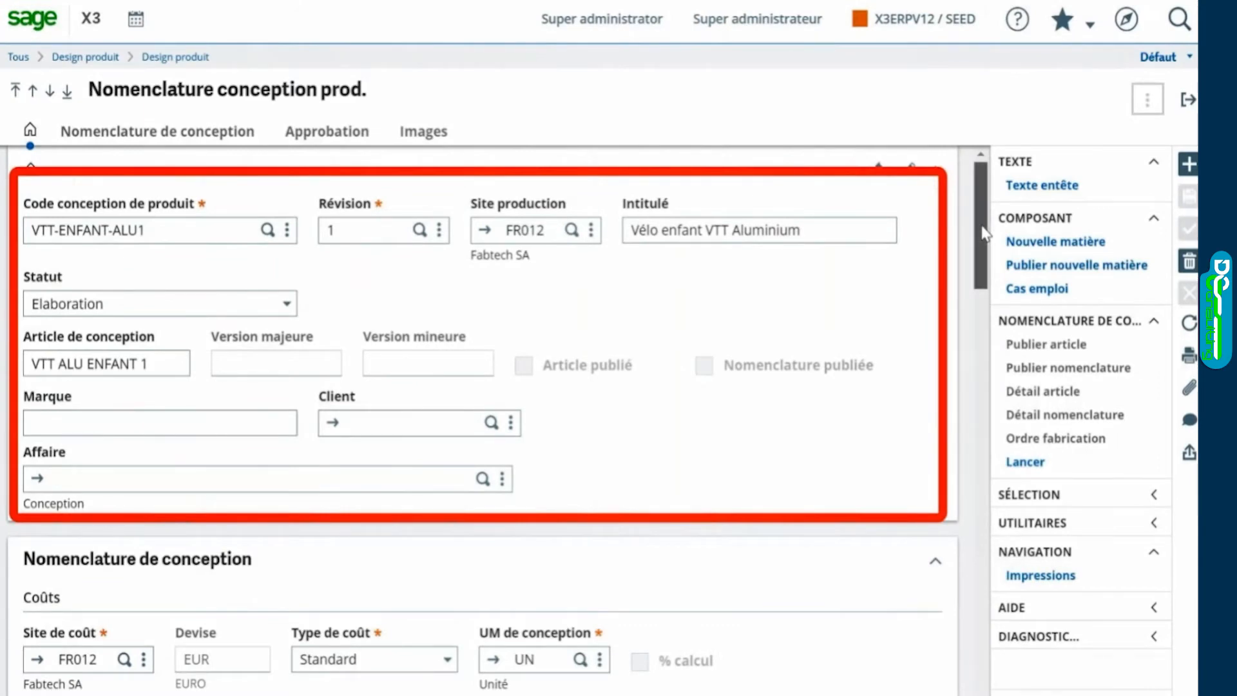
Step: Show the component type choices for the first line, SFI042, of the VTT-ENFANT-ALU1 design bill of materials
scroll(984, 239, "down", 1)
left_click_drag(985, 244, 996, 376)
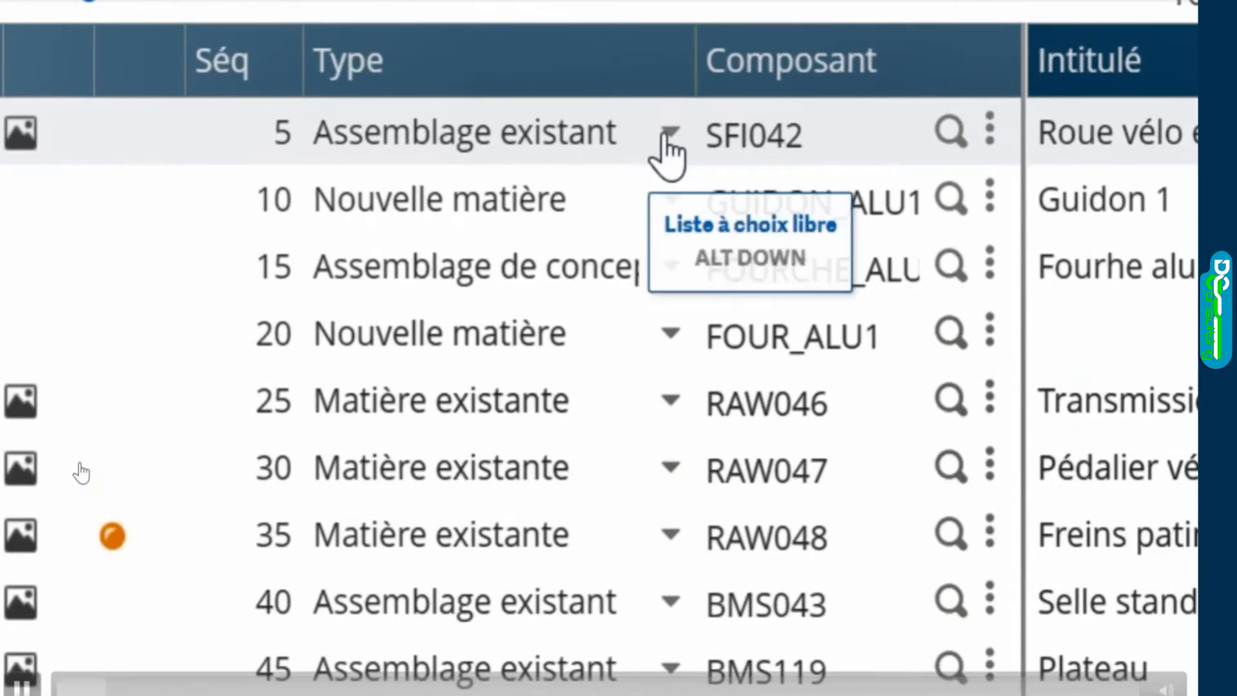
left_click(400, 206)
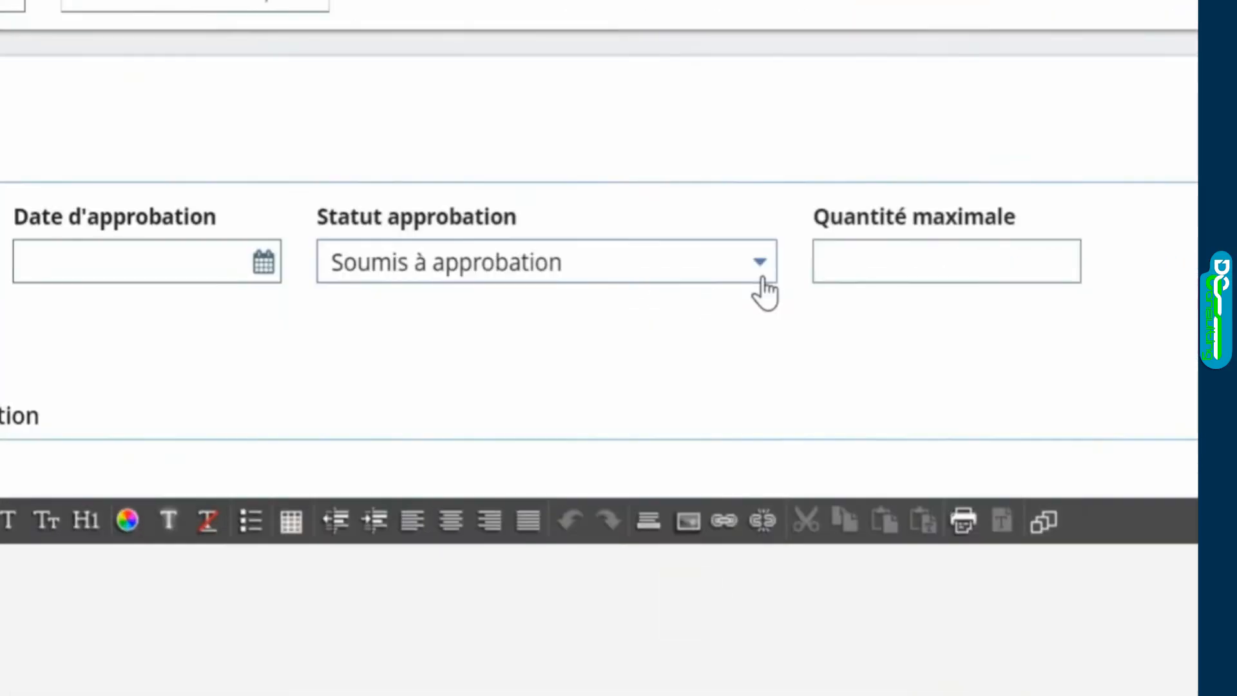
Step: Set the approval status of design VTT-ENFANT-ALU1 to Approuvé pour prototype and save the record
left_click(619, 320)
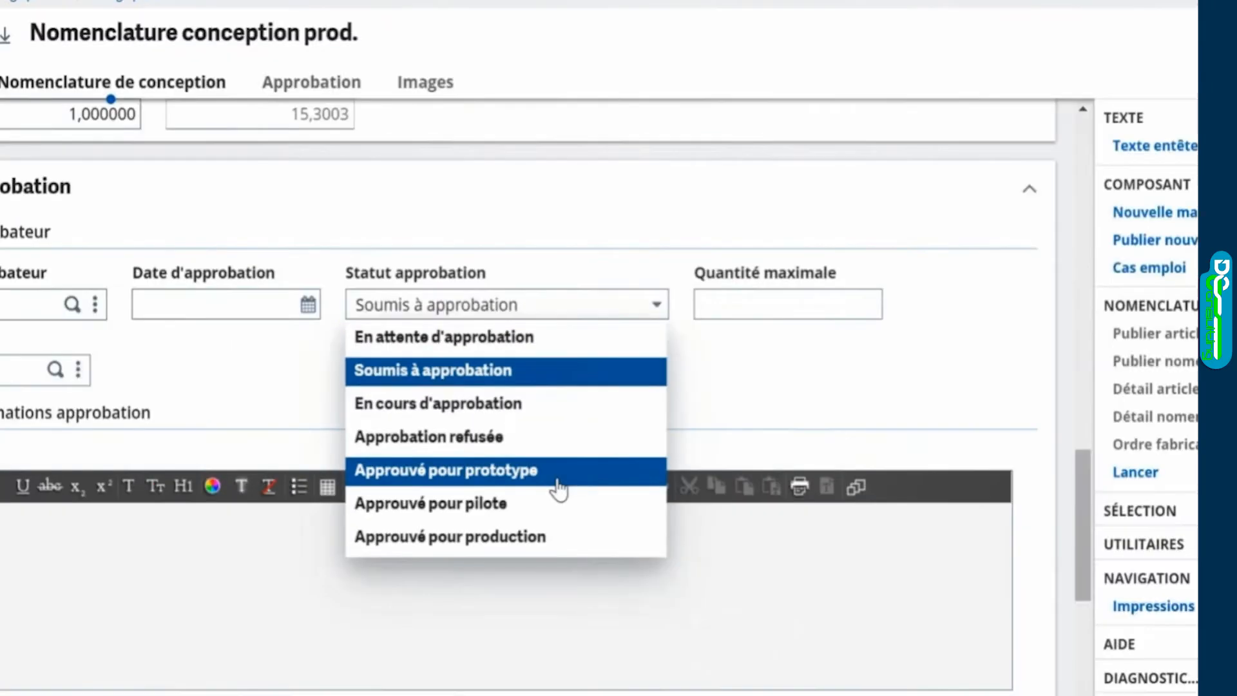
left_click(657, 522)
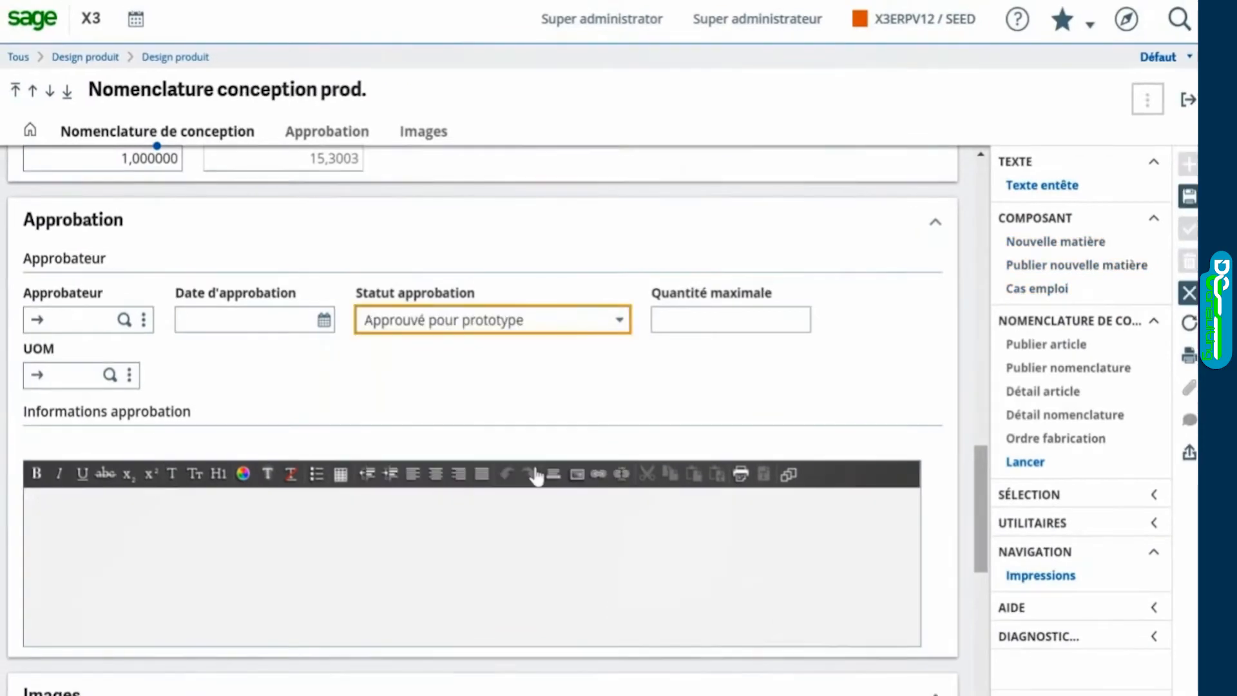
left_click(1189, 208)
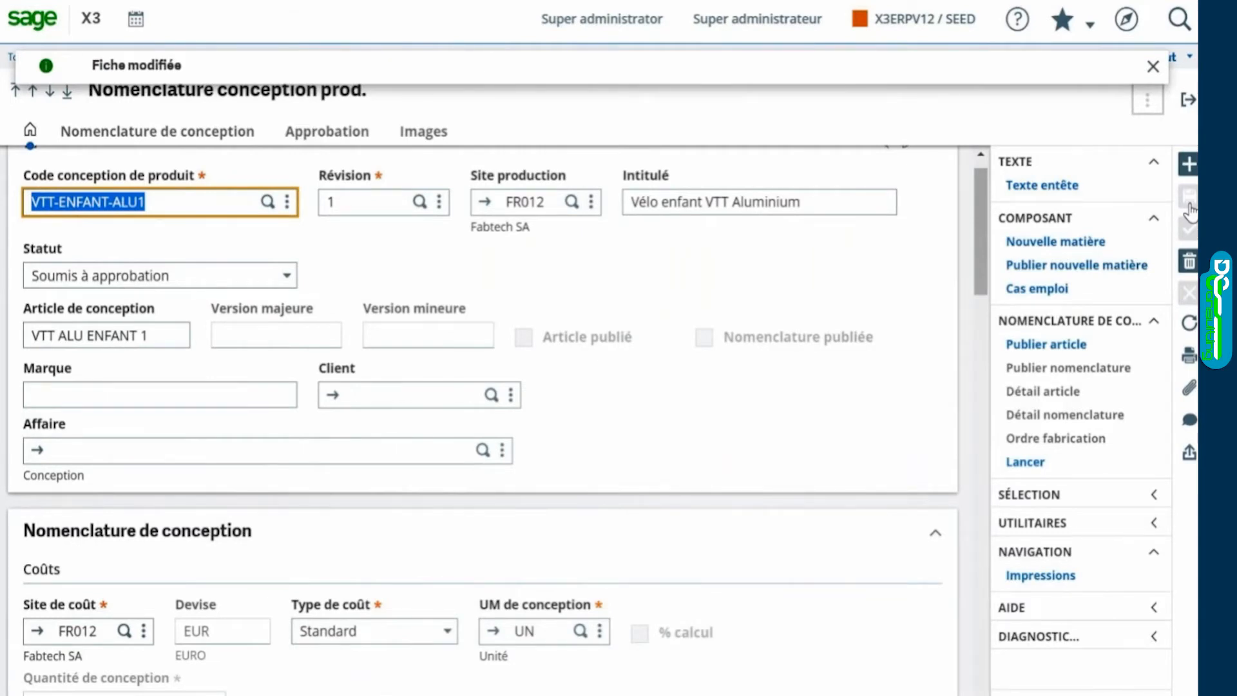
left_click(1194, 199)
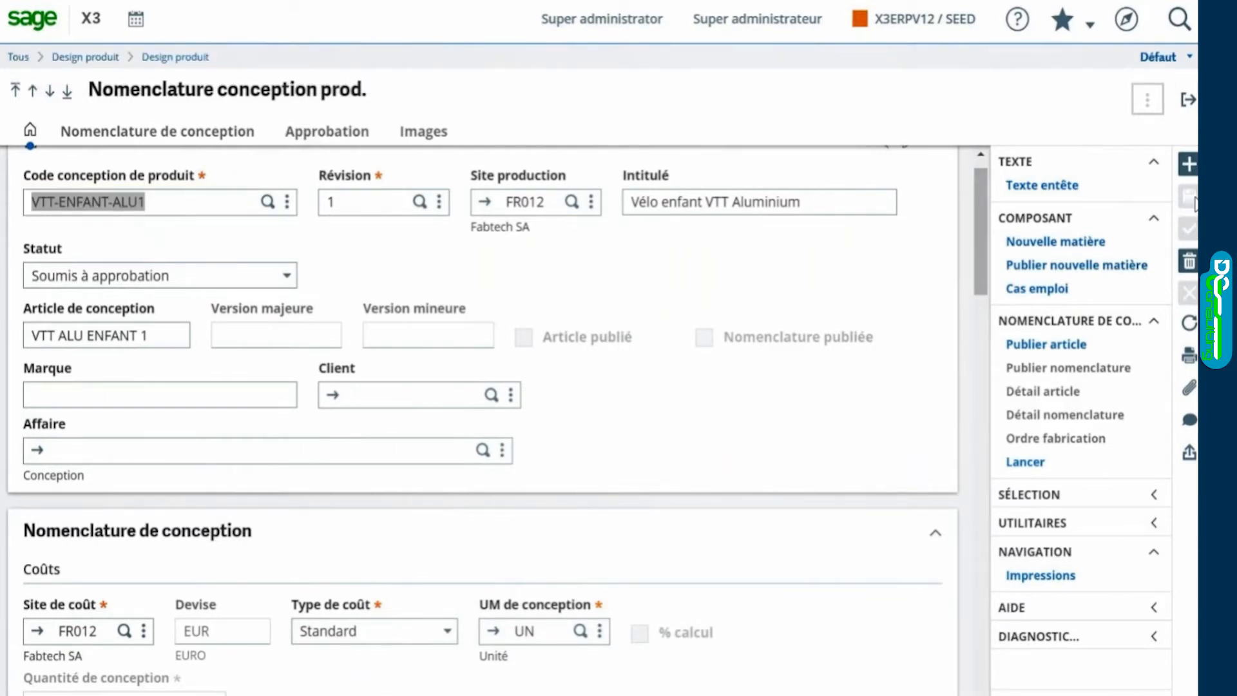
Step: Publish the new materials GUIDON_ALU1 and FOUR_ALU1 with category BMSOL and close the publication log
left_click(1105, 265)
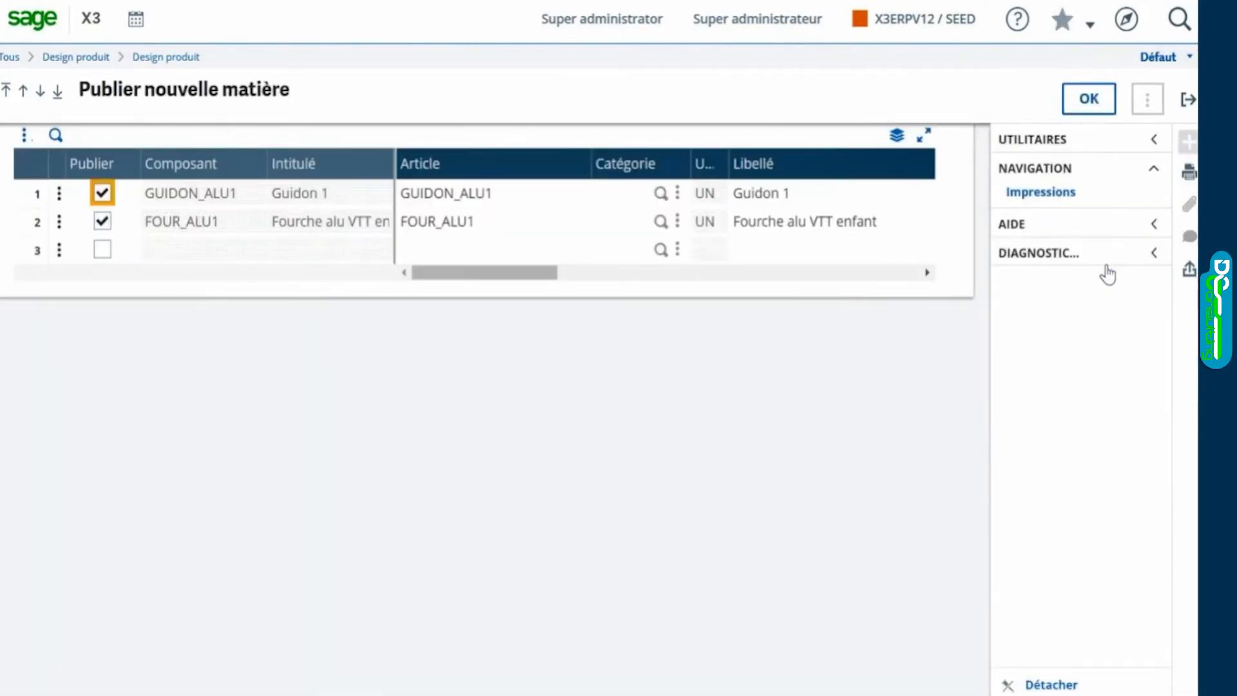
left_click(642, 192)
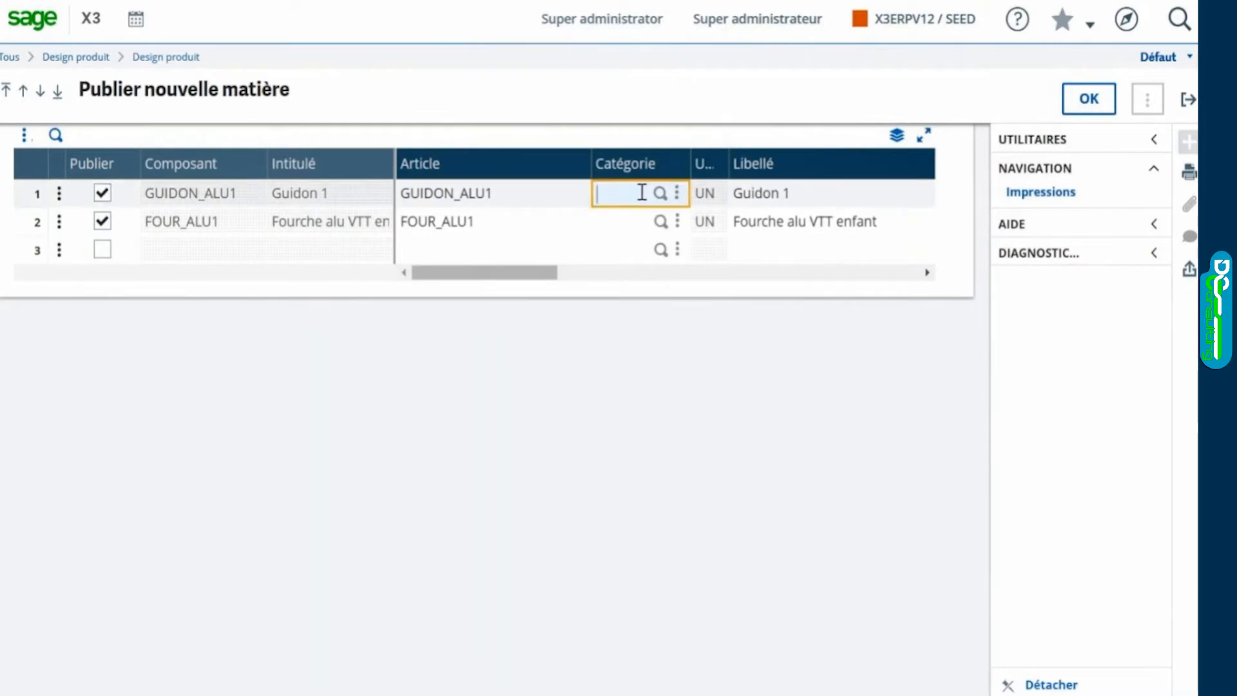
type("BMSOL")
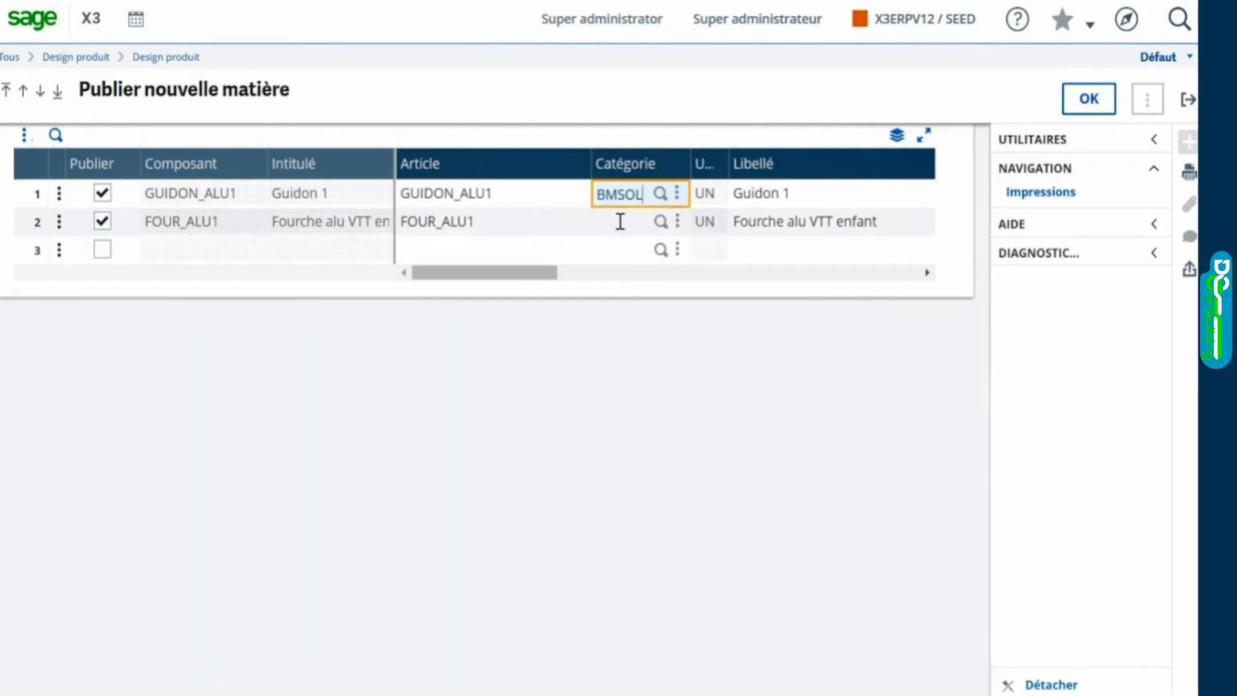
left_click(619, 222)
type("BMSOL")
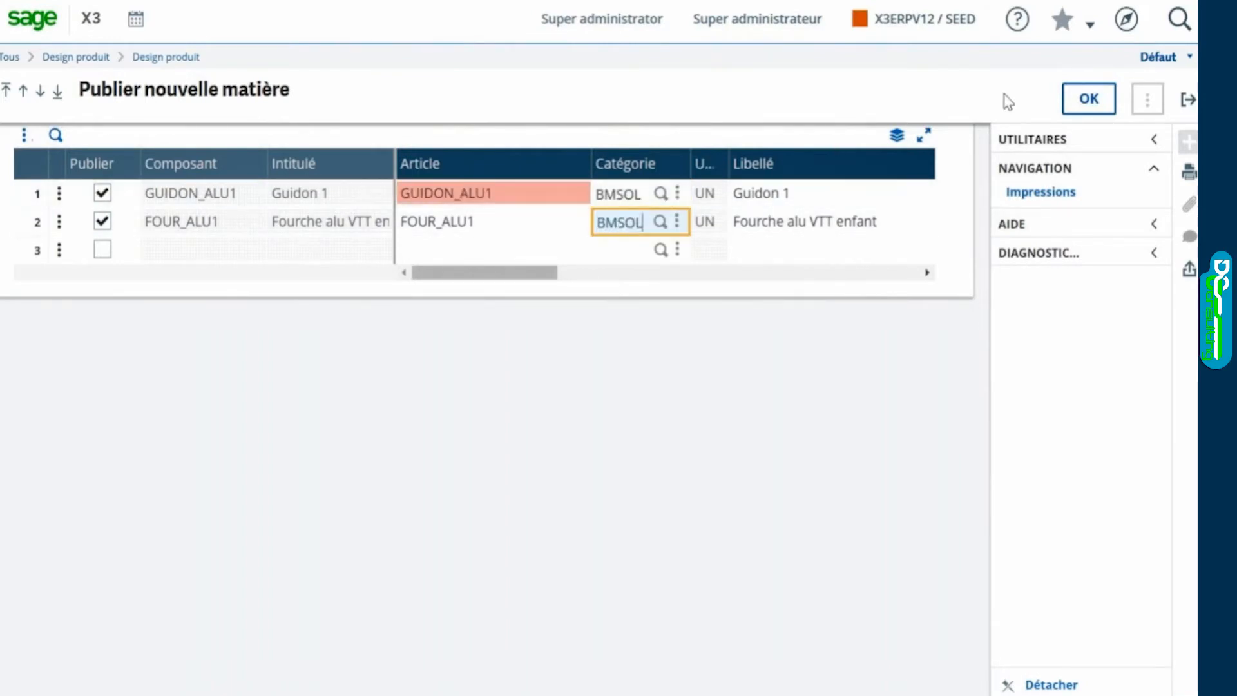
left_click(1084, 102)
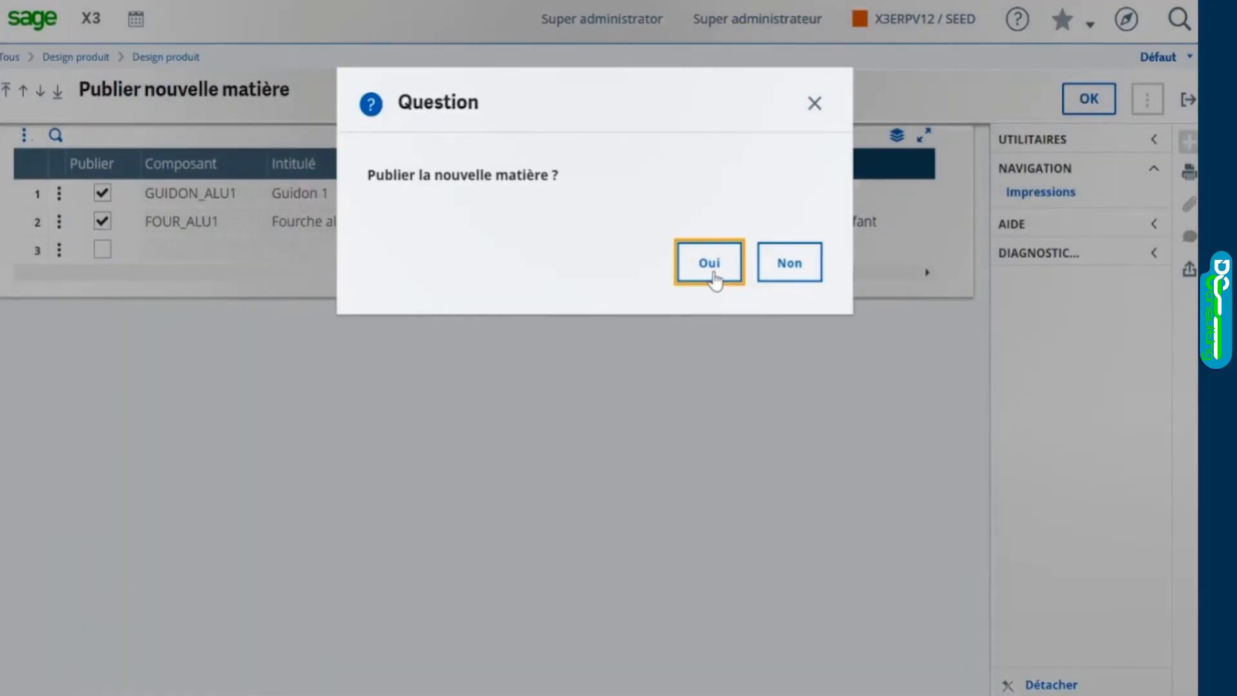
left_click(711, 277)
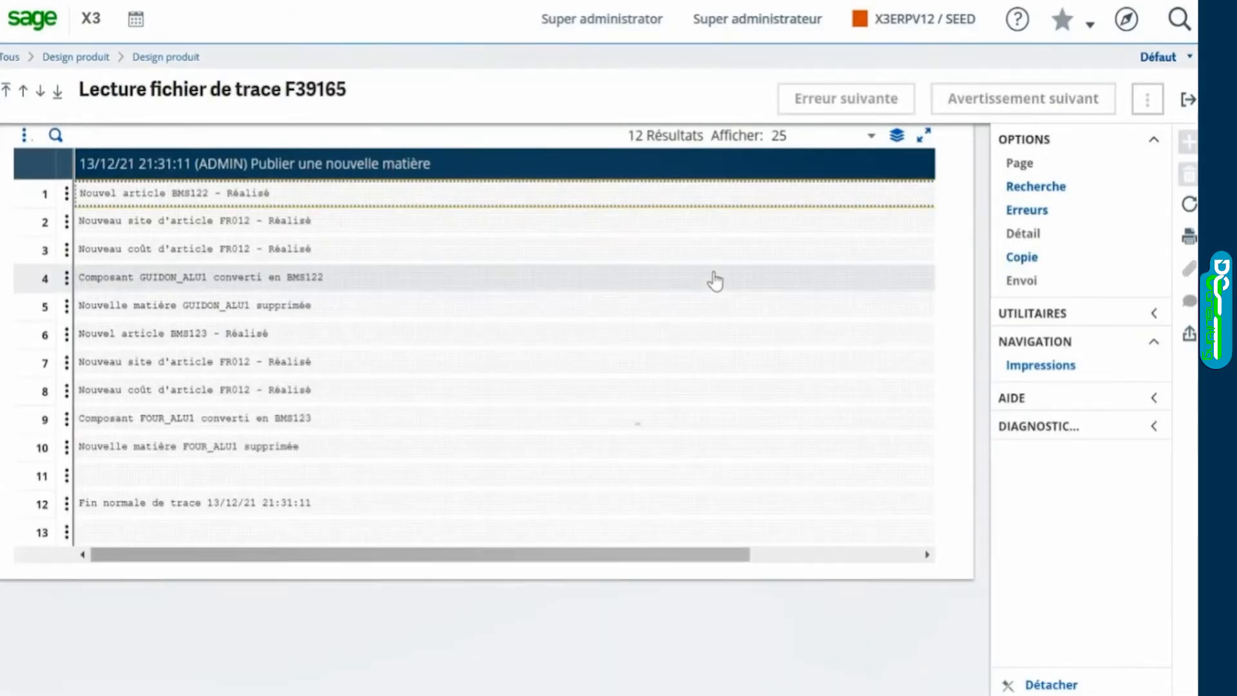
left_click(1186, 103)
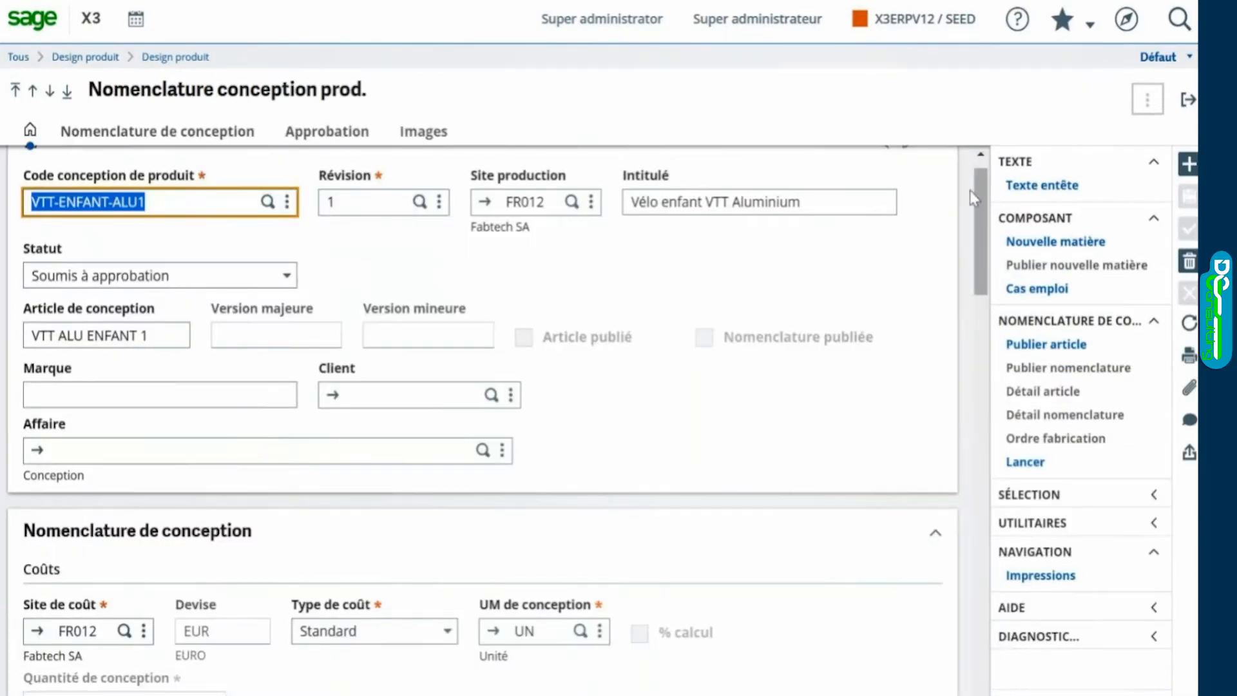
Step: Publish the design article of VTT-ENFANT-ALU1 with category FINIS and close the publication log
left_click_drag(976, 196, 983, 315)
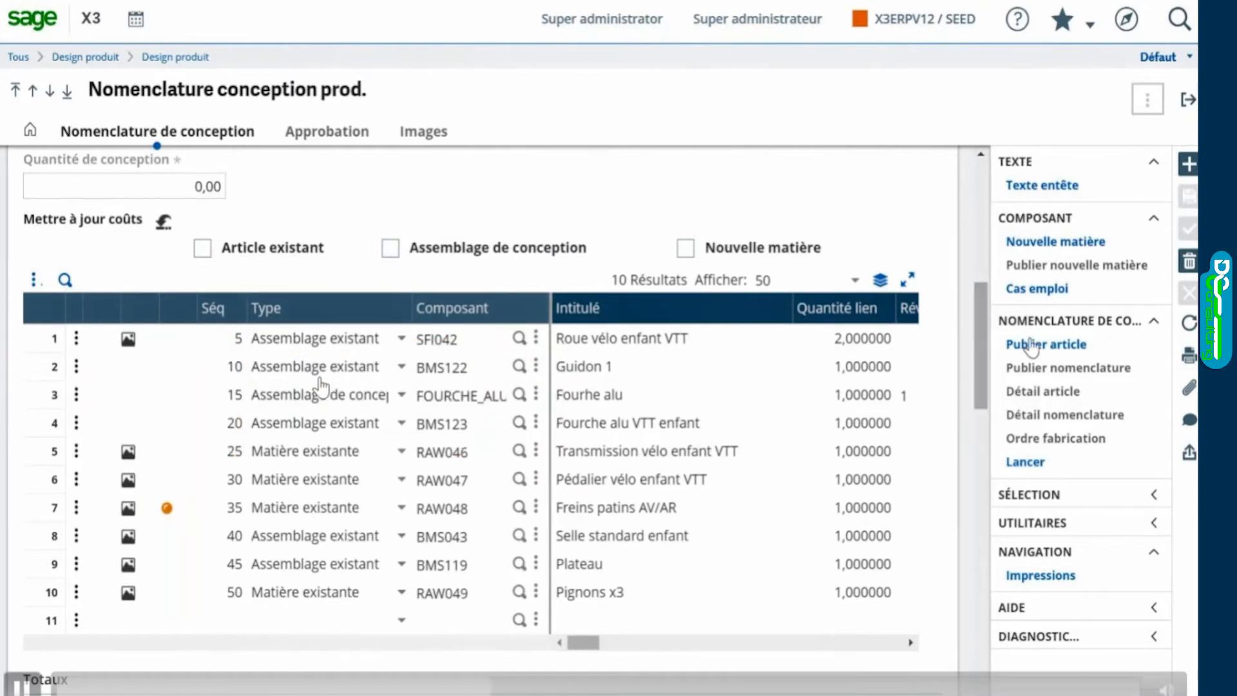
left_click(1053, 345)
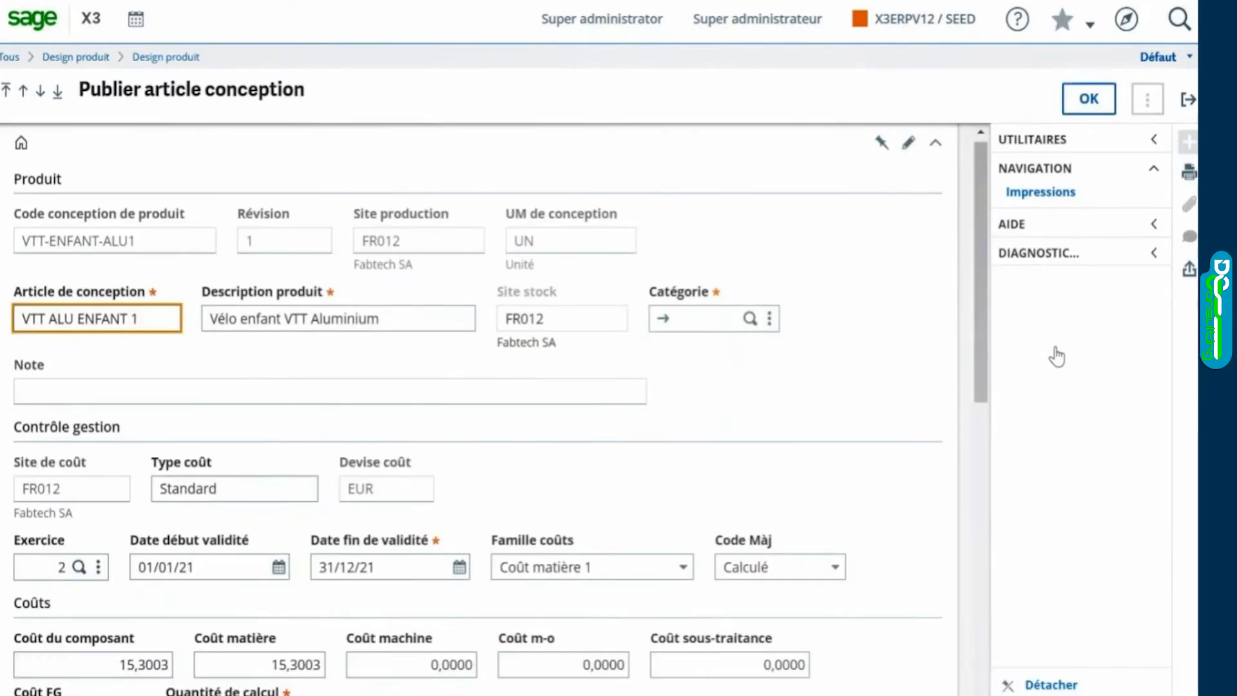
left_click(717, 318)
type("FINIS")
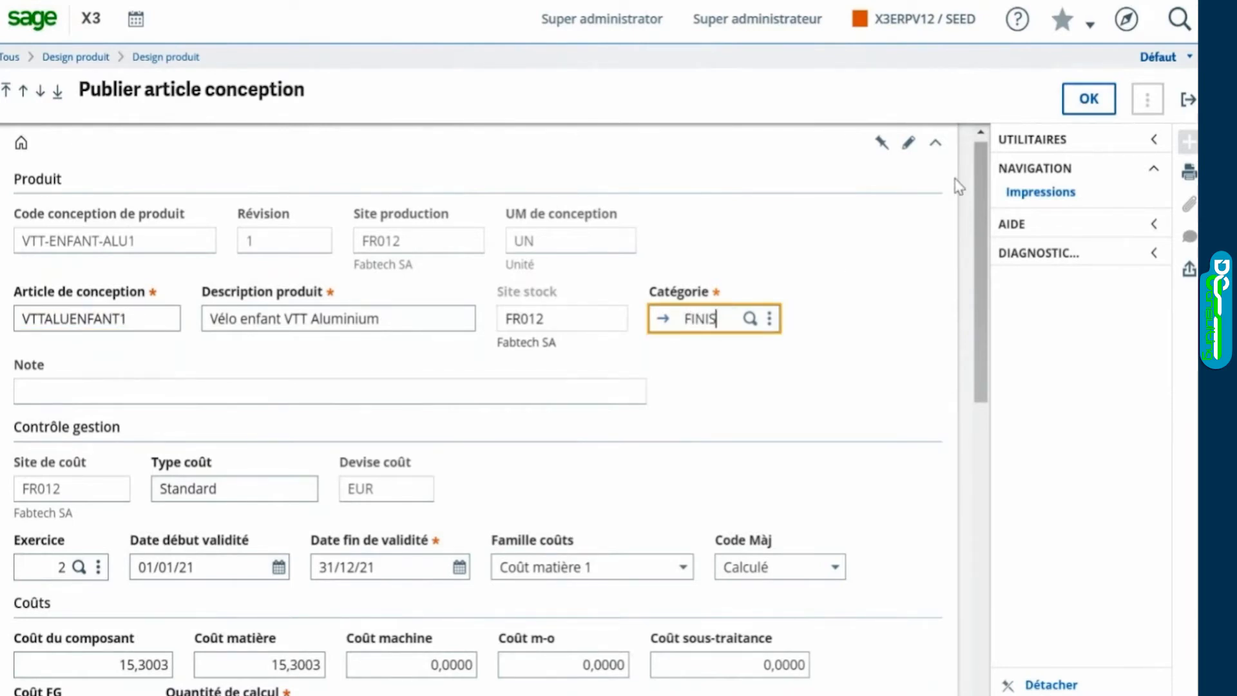
left_click(1098, 102)
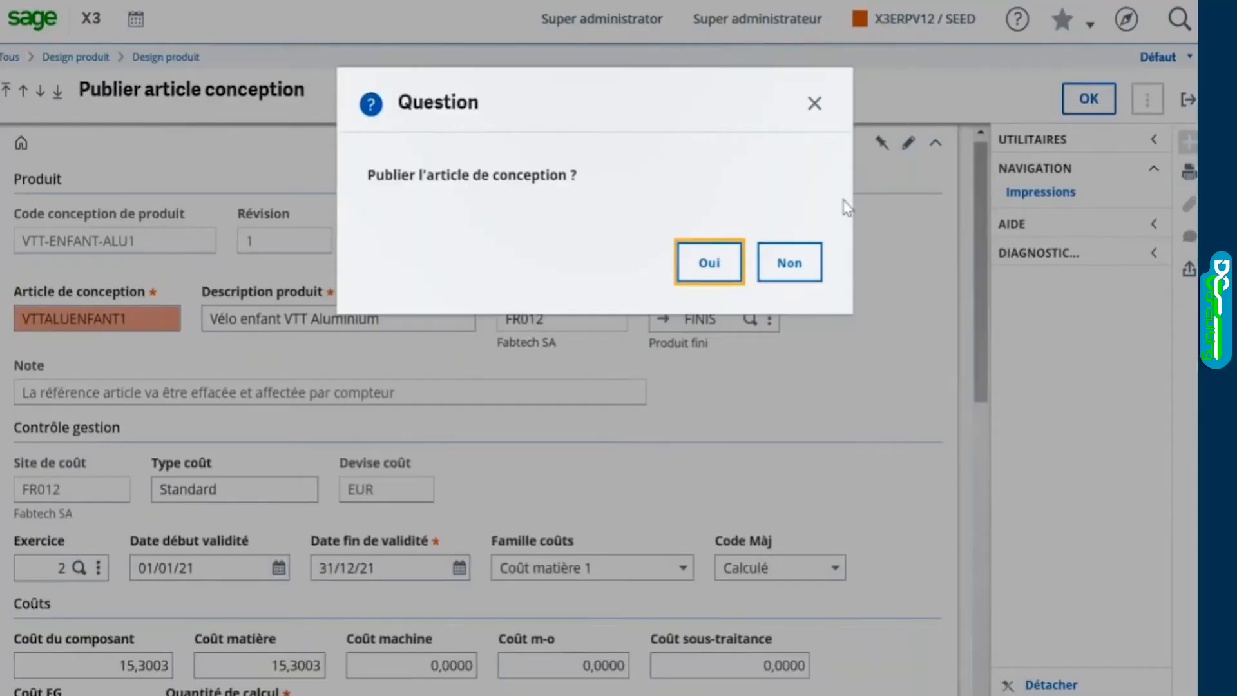
left_click(731, 268)
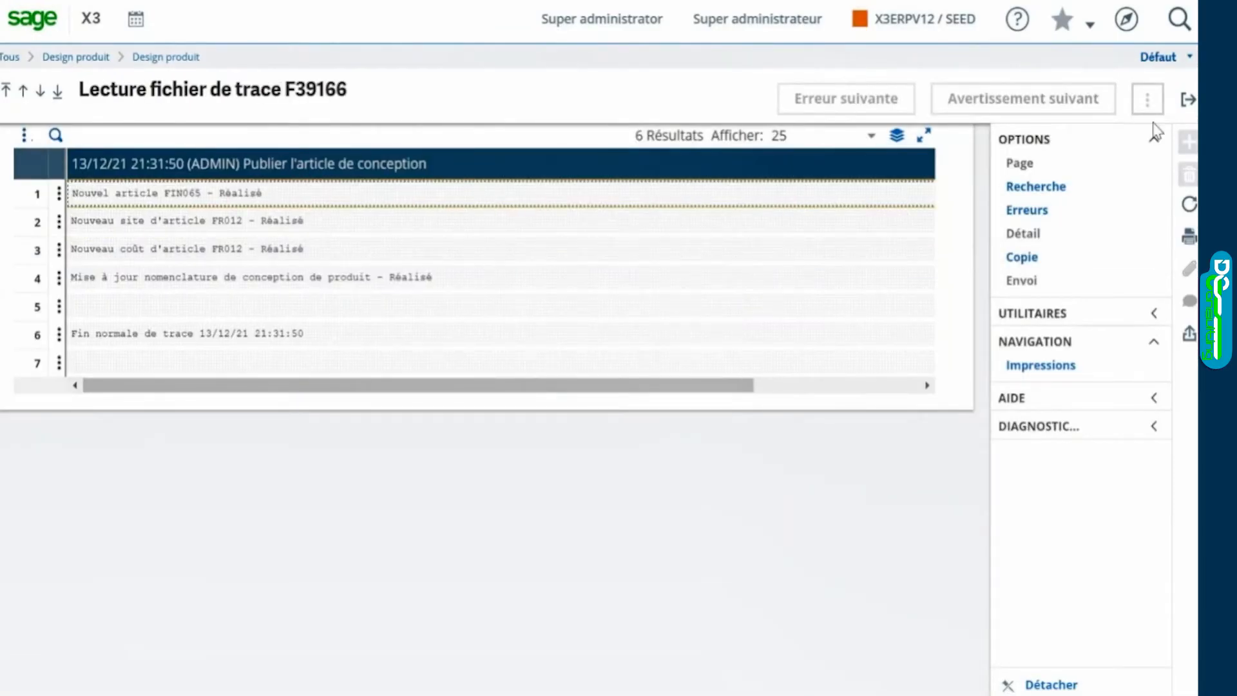
left_click(1188, 102)
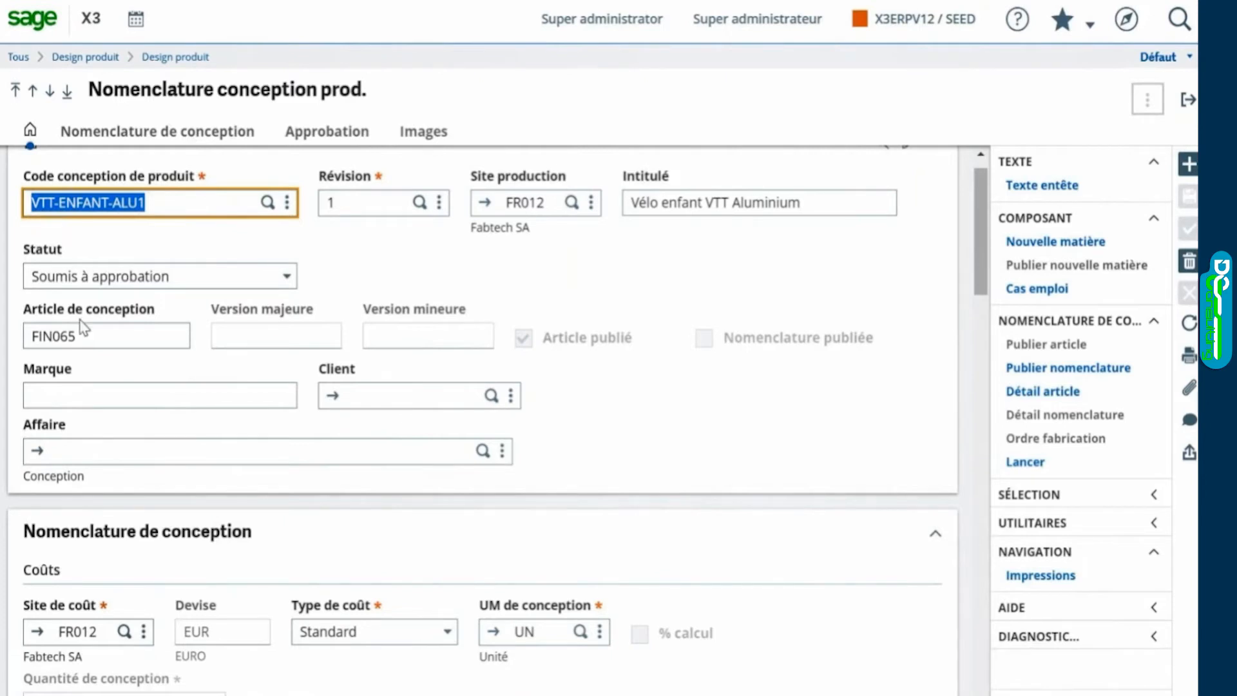
Step: Review the published article's detail record and return to the product design bill of materials
left_click(1055, 394)
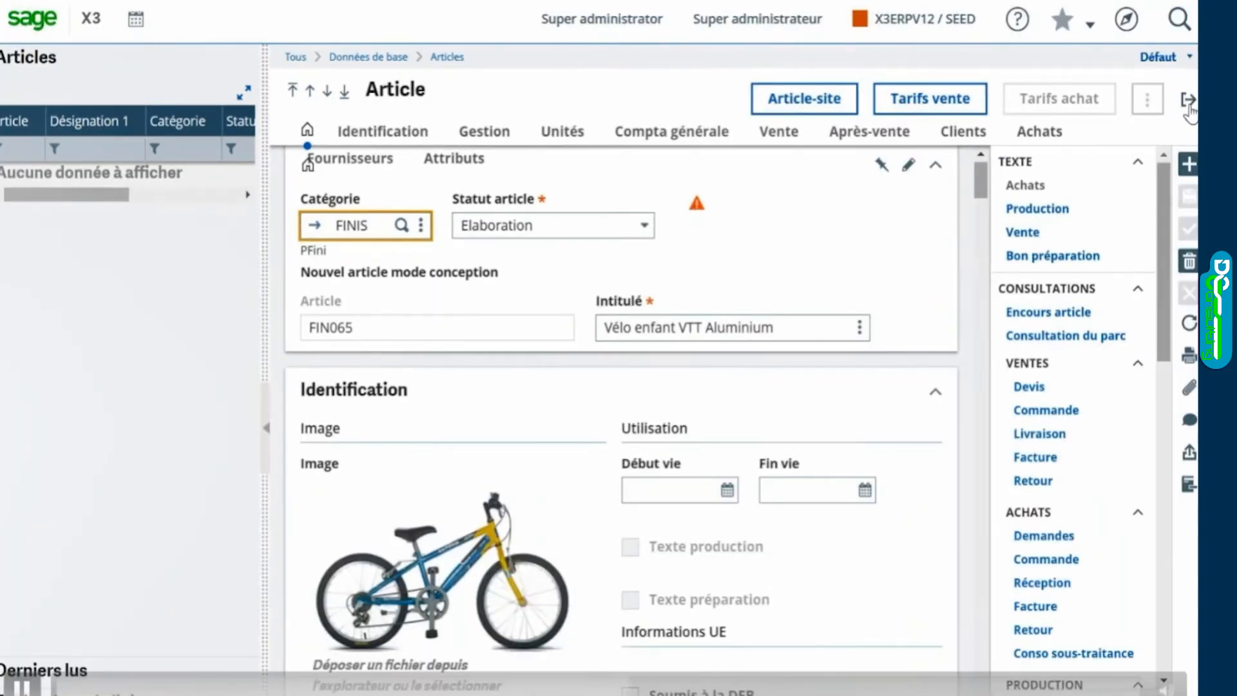
left_click(1188, 102)
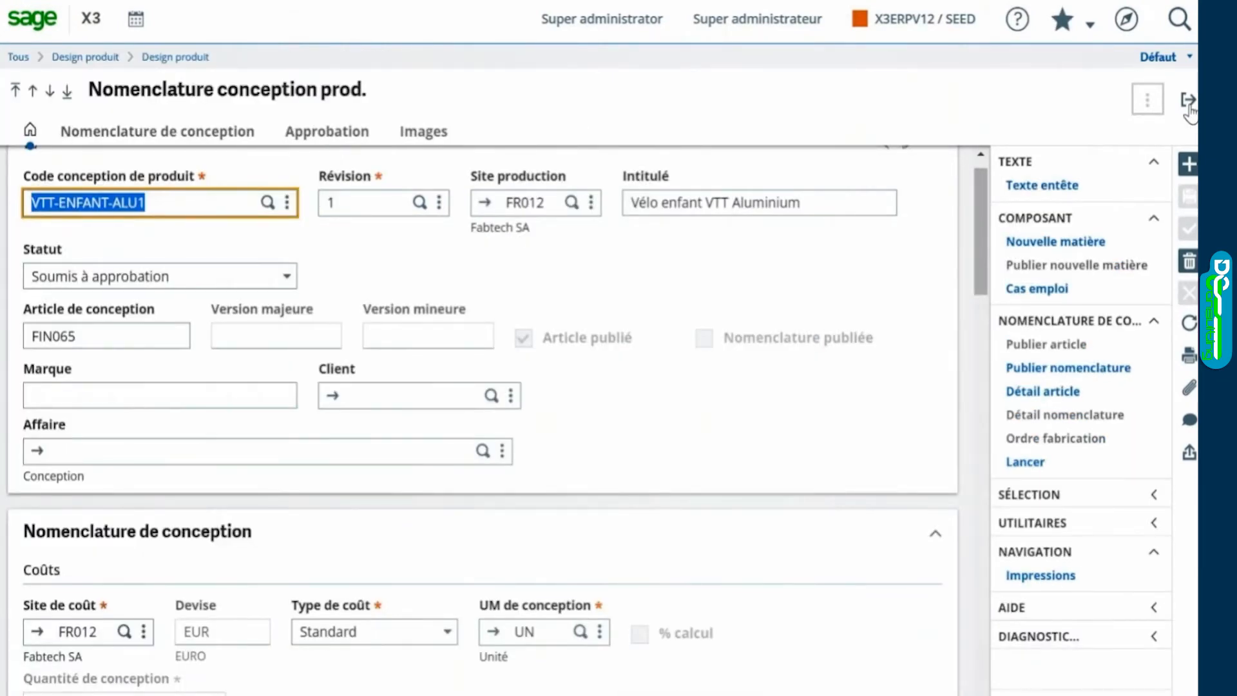
Step: Publish the design bill as a production bill of materials for FIN065 with alternative 40 and status Exploitation, and return to the design
left_click(1055, 369)
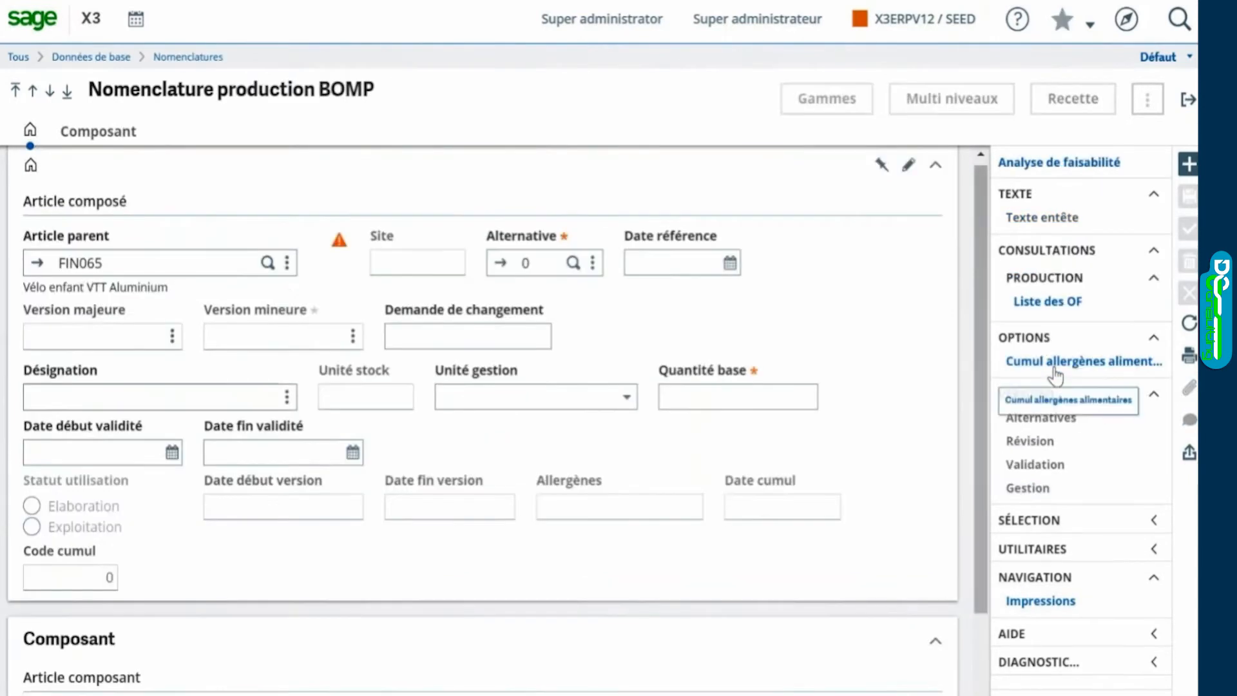
left_click(535, 266)
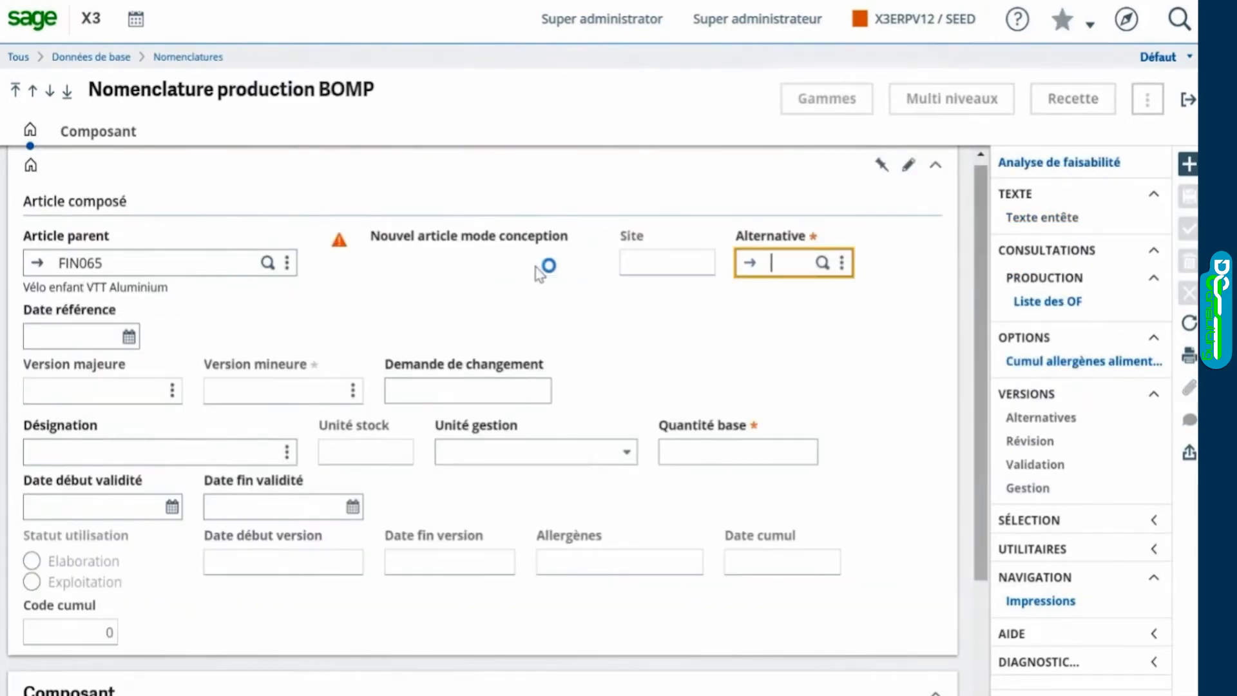
type("40")
key("Tab")
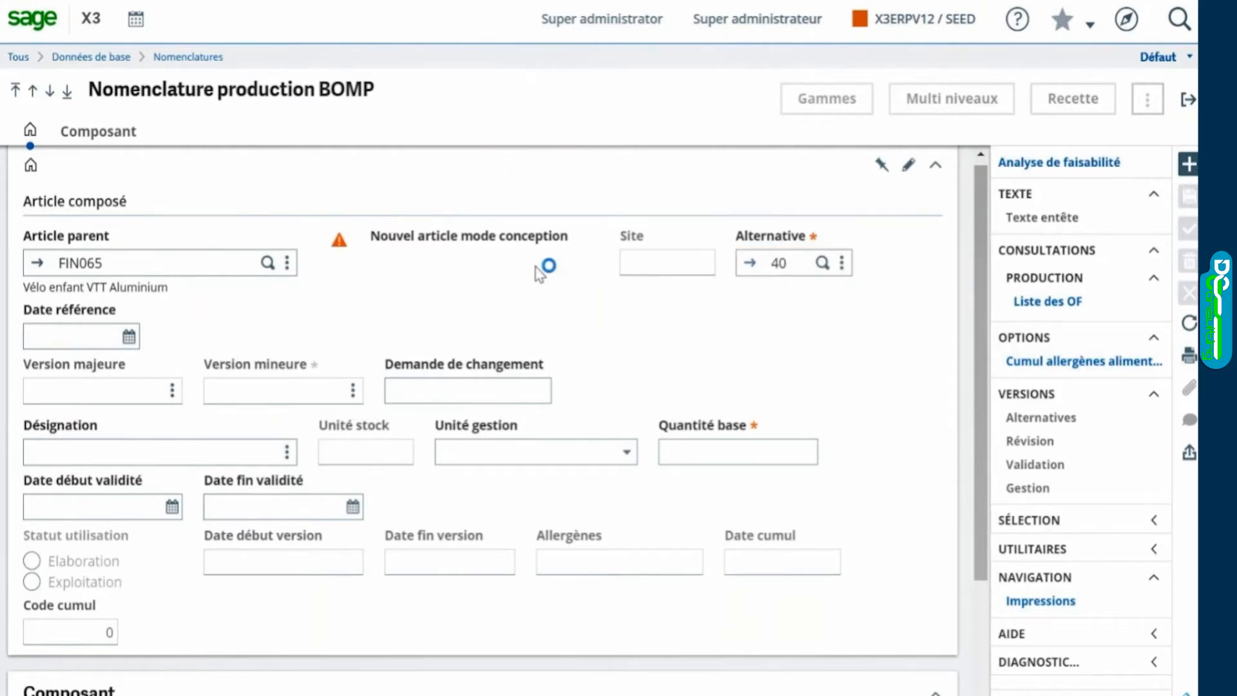
left_click(101, 581)
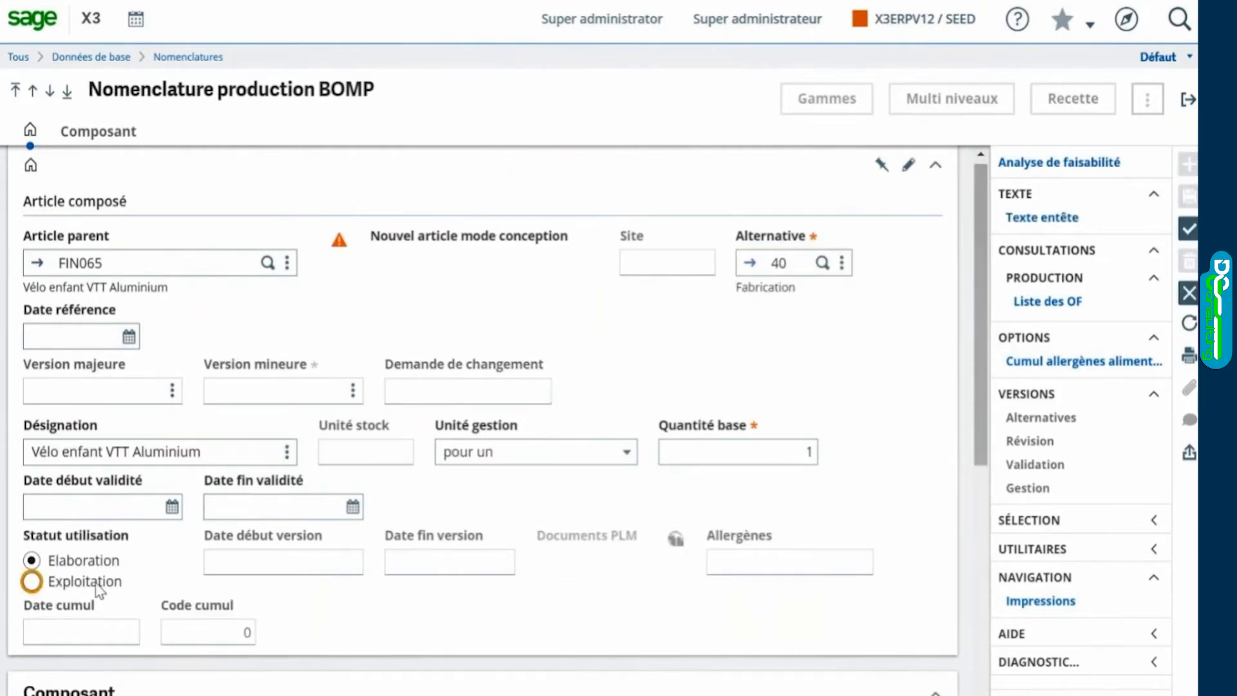
left_click(1188, 235)
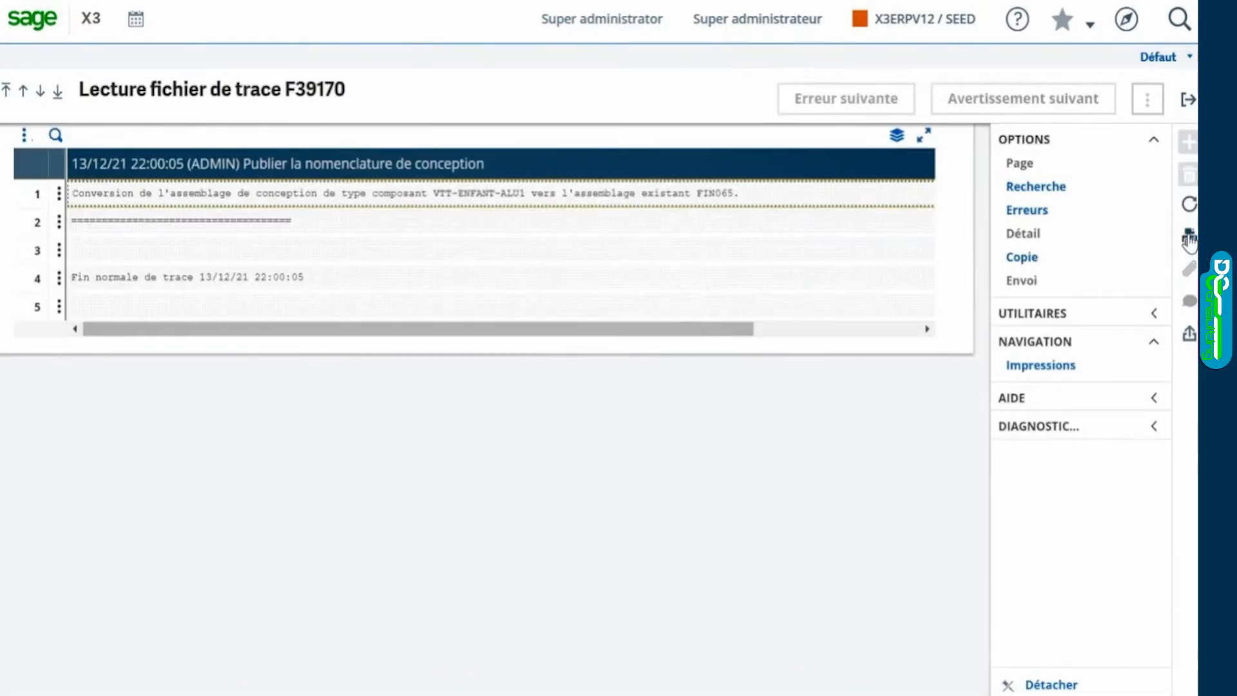
left_click(1188, 101)
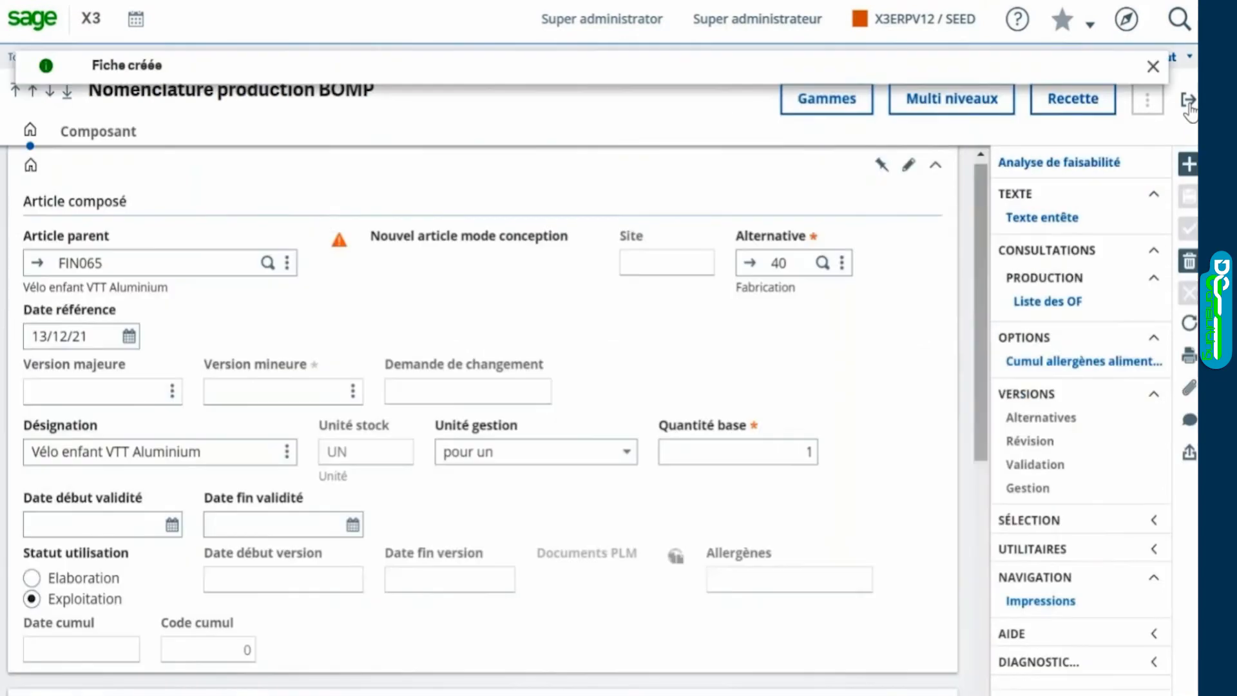
left_click(1188, 101)
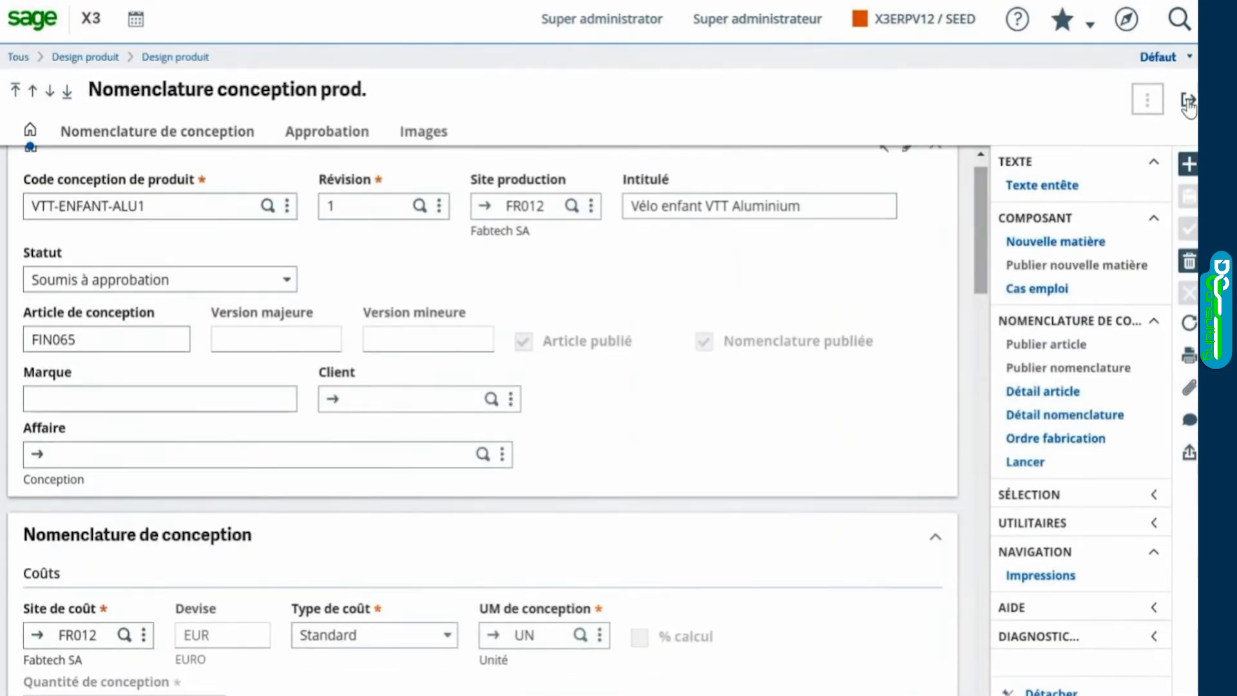
Step: Start a new manufacturing order from the design using the transaction ALL Lancement complet tout saisi
left_click(1060, 441)
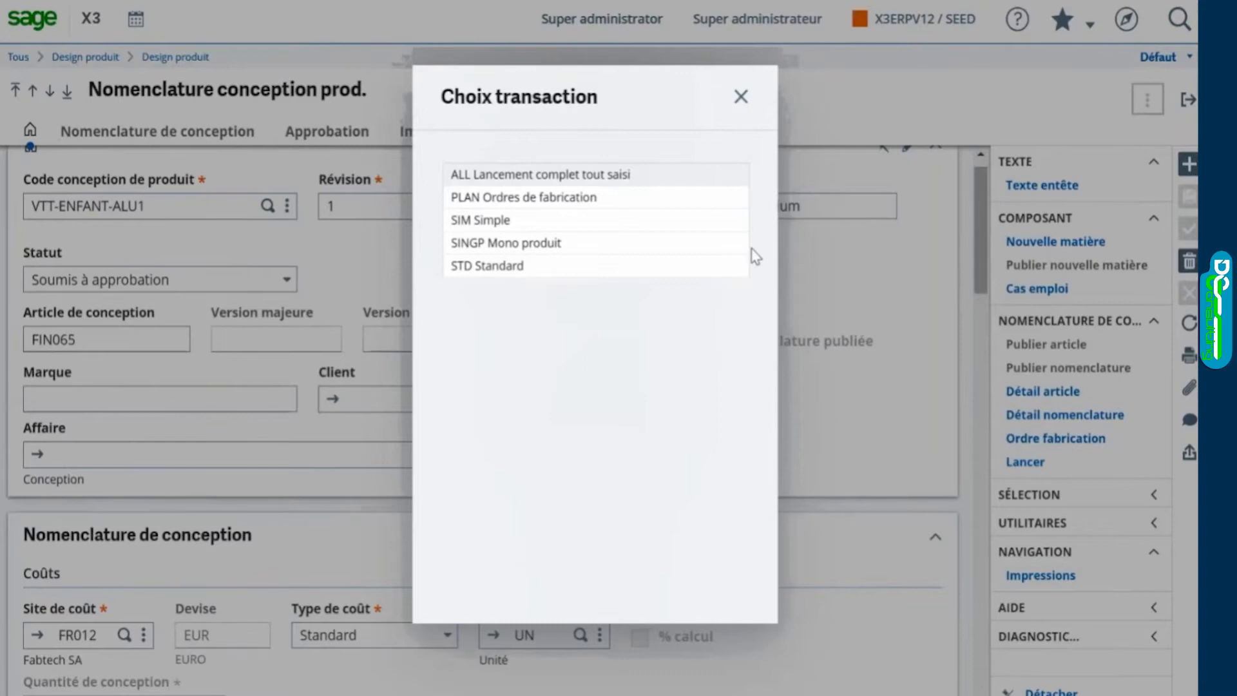
left_click(694, 181)
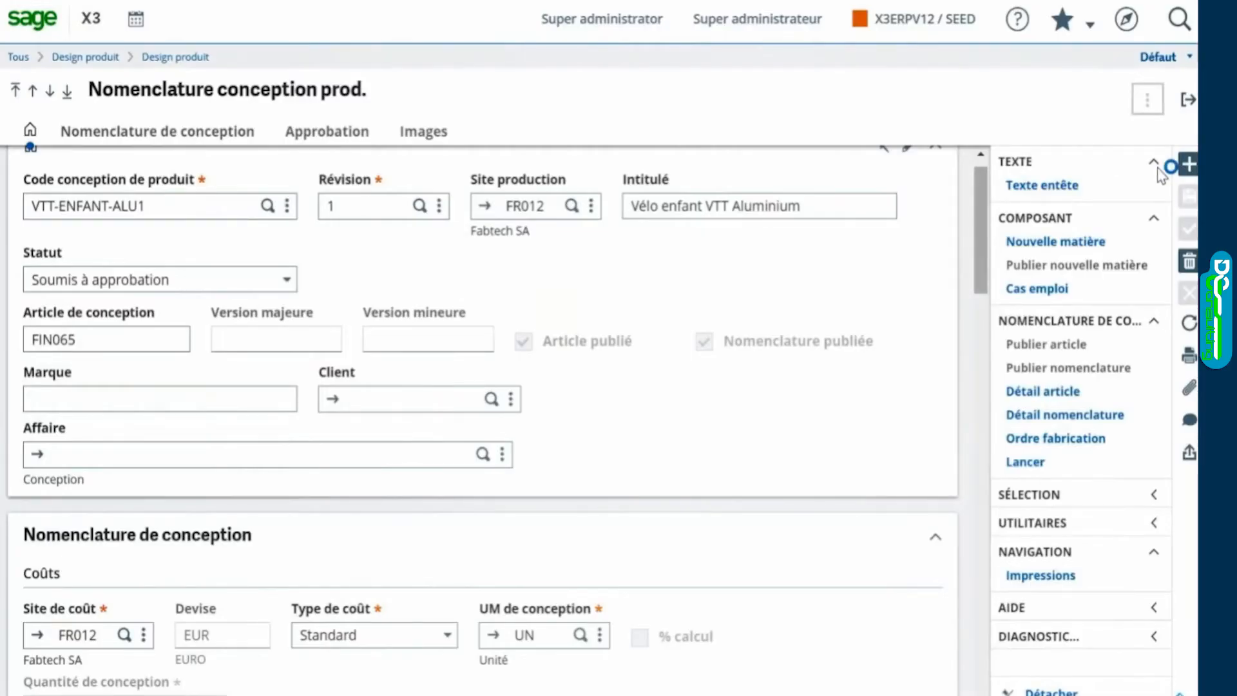
left_click(1190, 170)
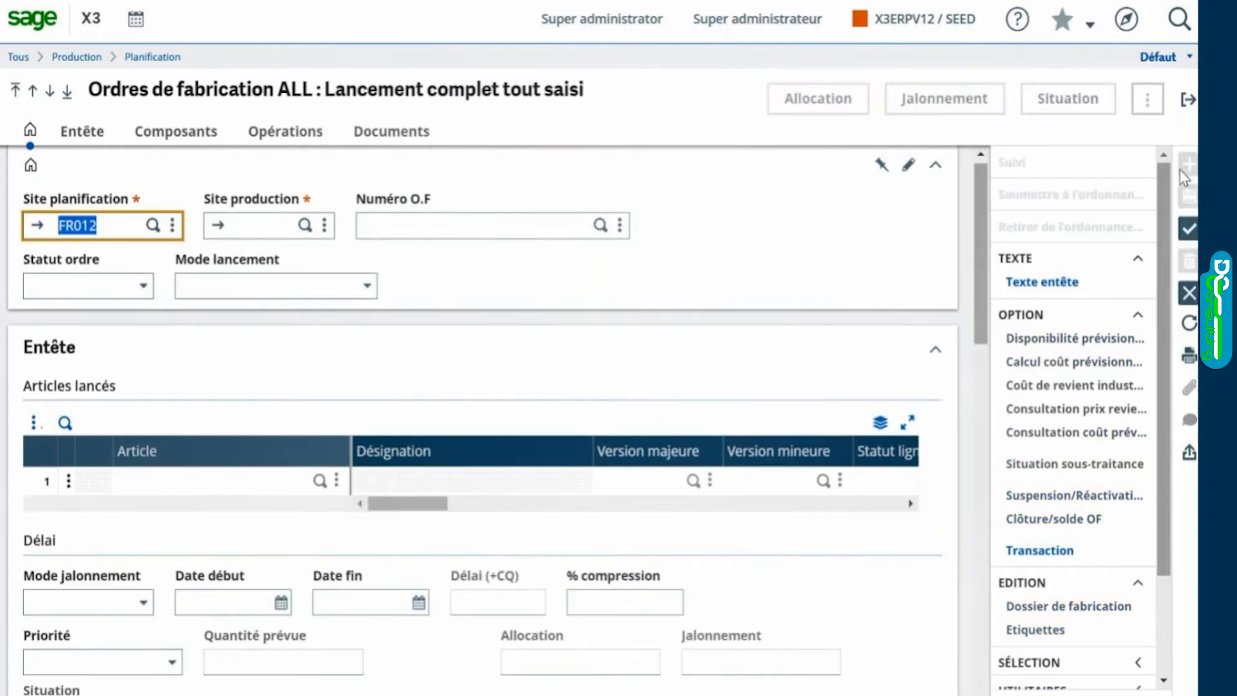
Step: Add article FIN065 to the manufacturing order as a prototype, with a launch quantity of 10
left_click(264, 480)
type("FIN065")
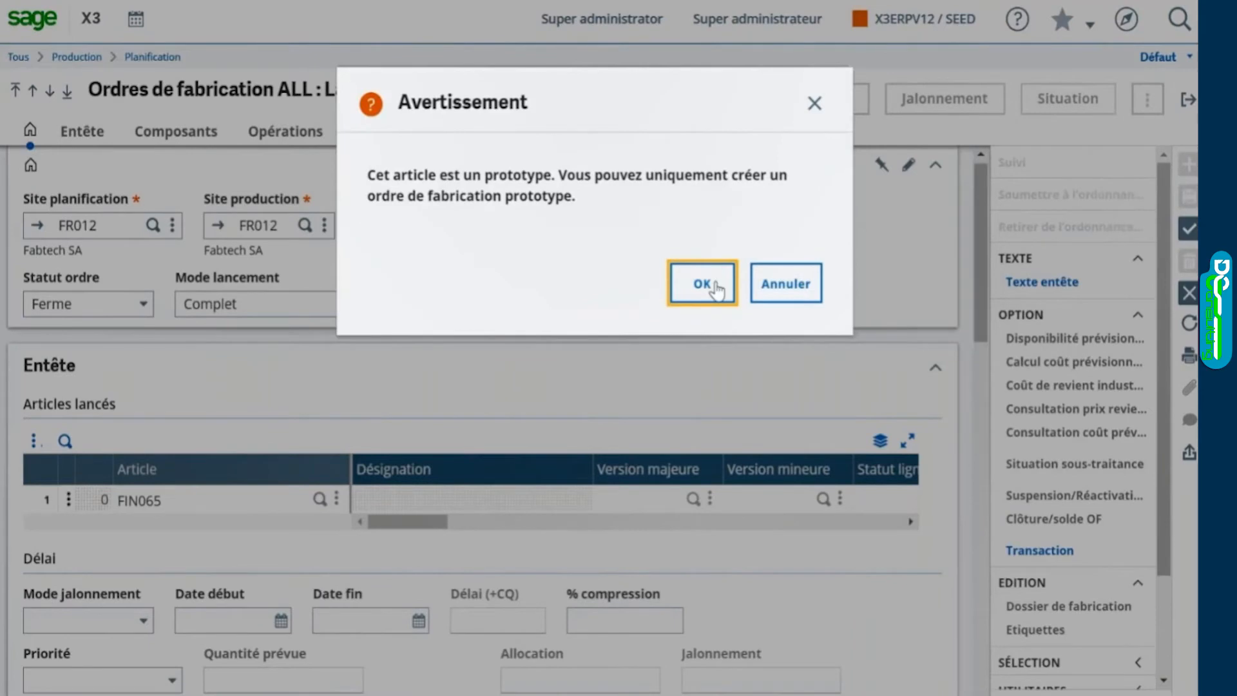
left_click(717, 292)
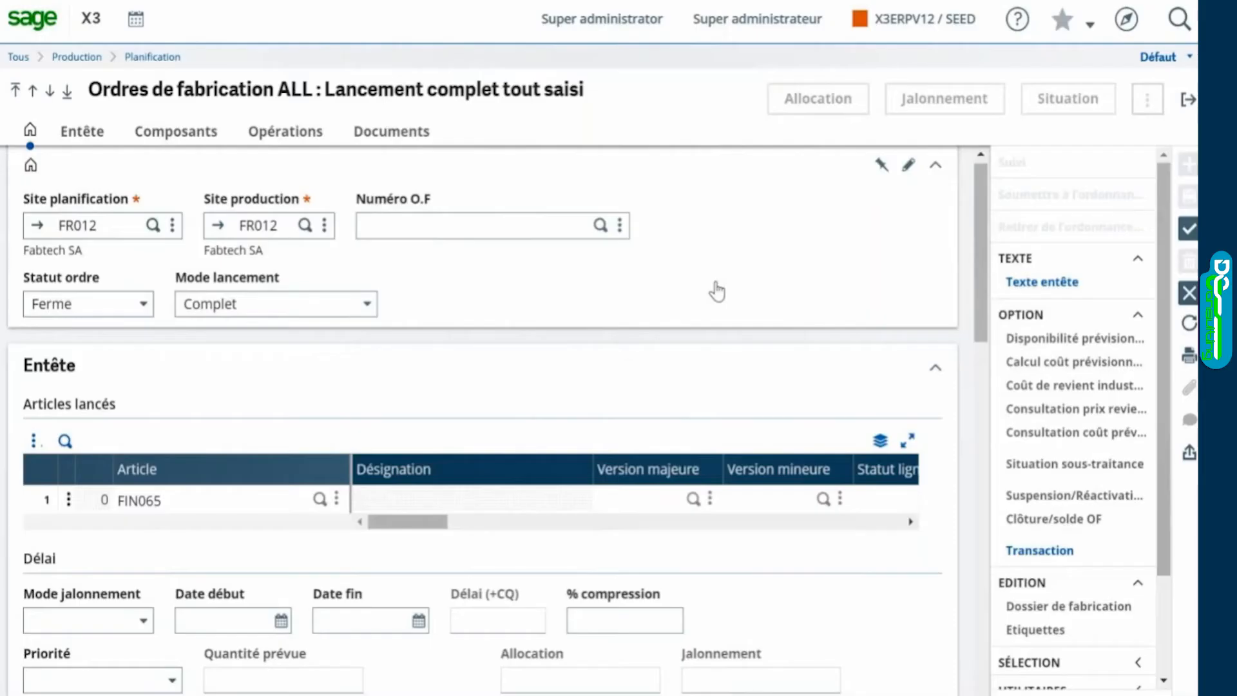
type("10")
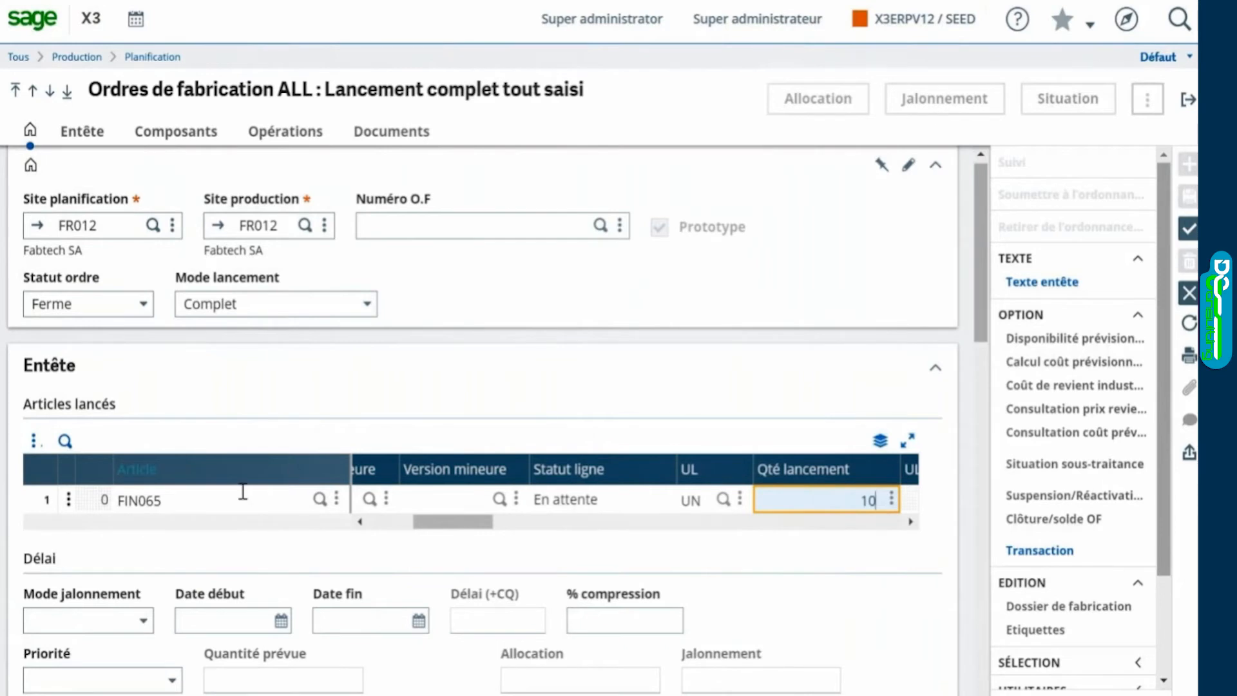
Step: Set the manufacturing order's end date to 31/12/21
left_click(419, 622)
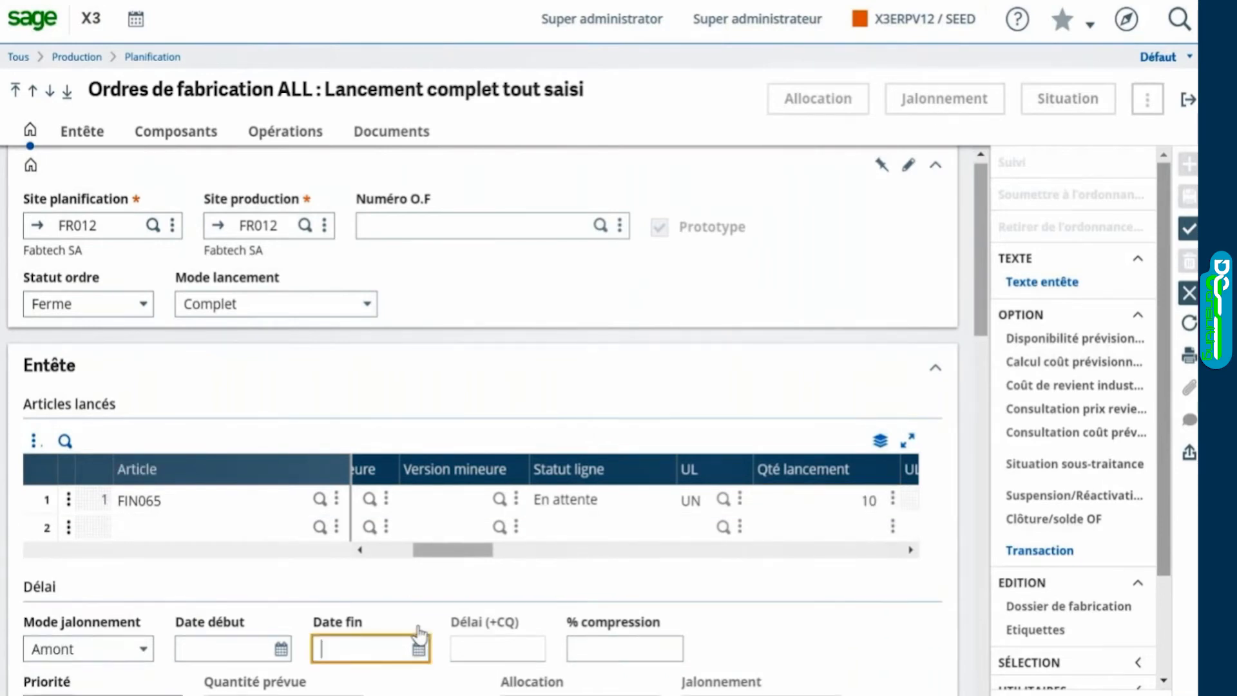
left_click(372, 575)
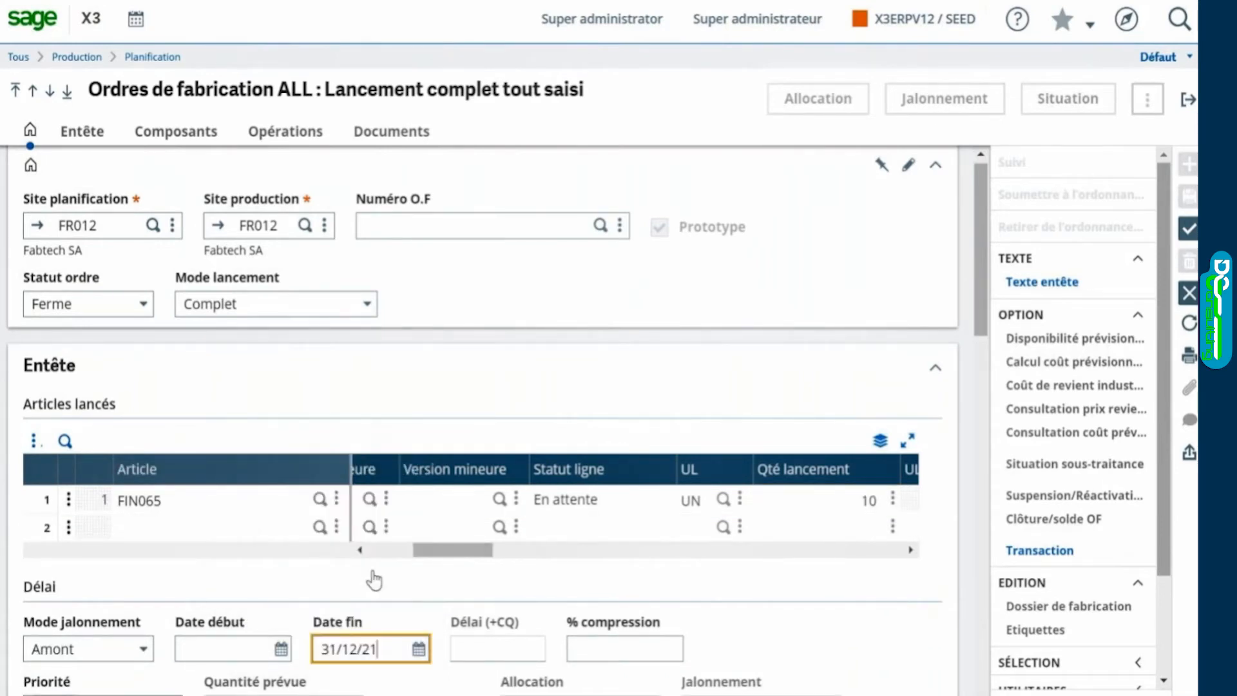
key("Tab")
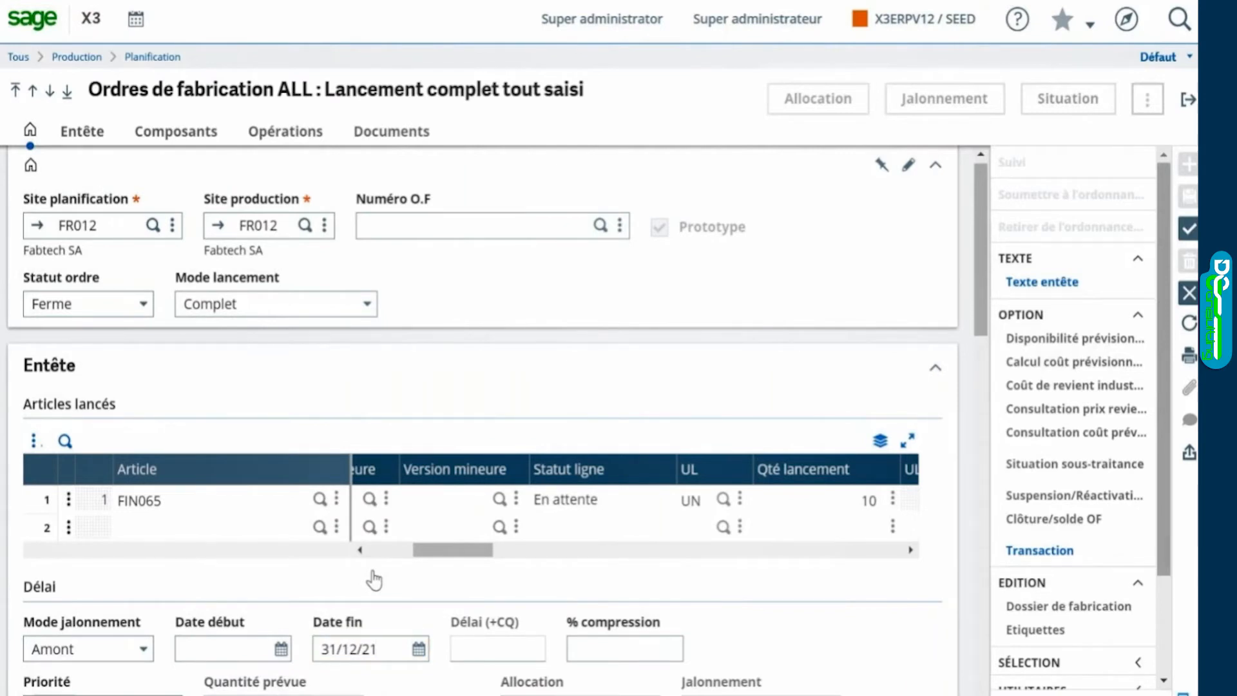
Step: Assign routing FIN001 Vélo enfant route standard, alternative 40, to the manufacturing order
left_click_drag(983, 288, 983, 413)
left_click(268, 403)
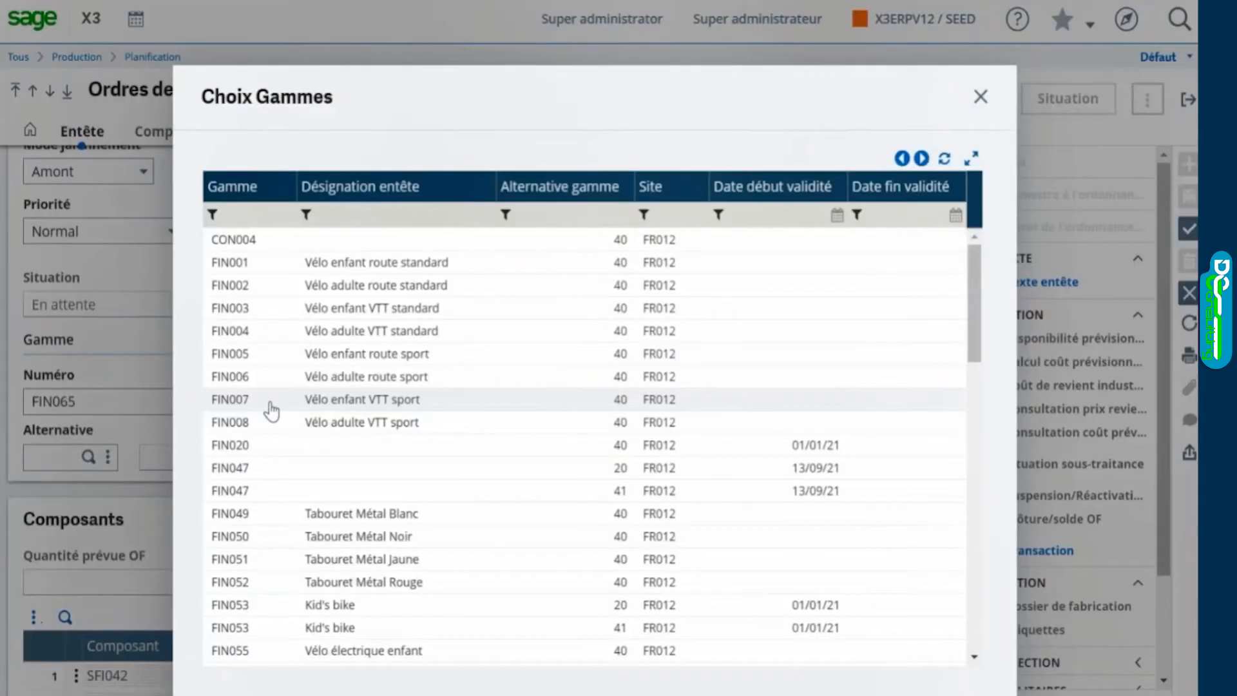
left_click(380, 269)
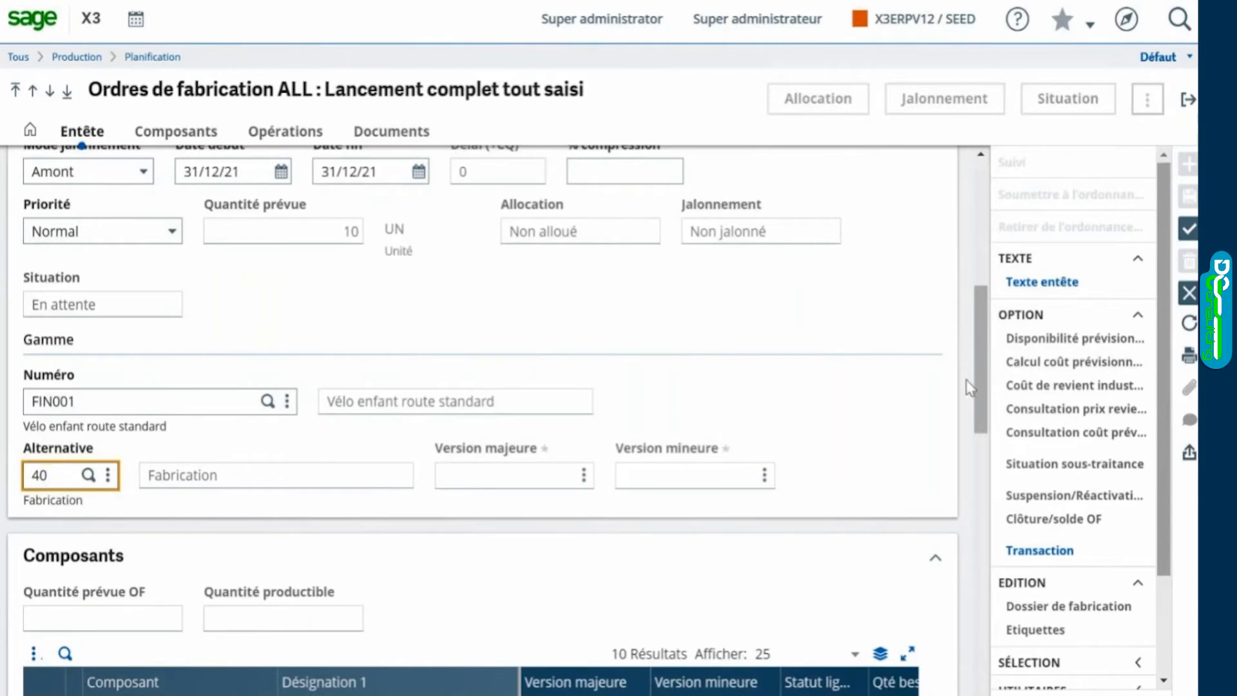
Step: Create the manufacturing order, leave the cost report parameters without printing, and return to the product design
left_click_drag(983, 395, 994, 483)
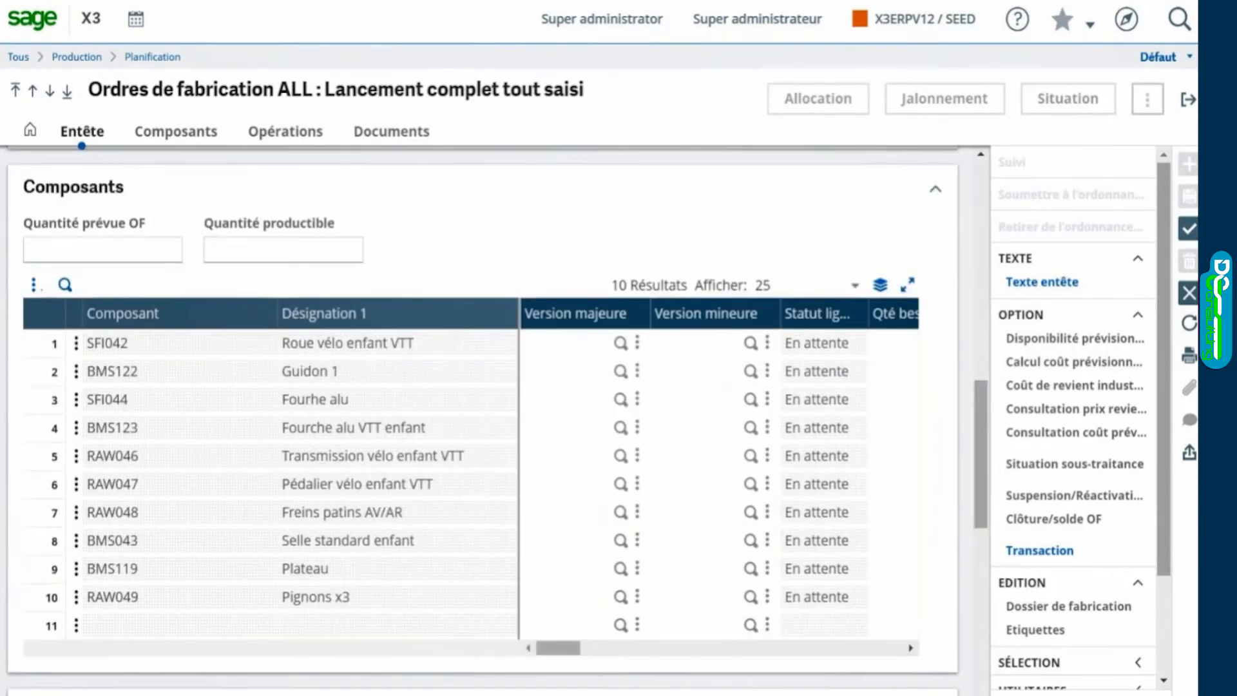
left_click(1189, 231)
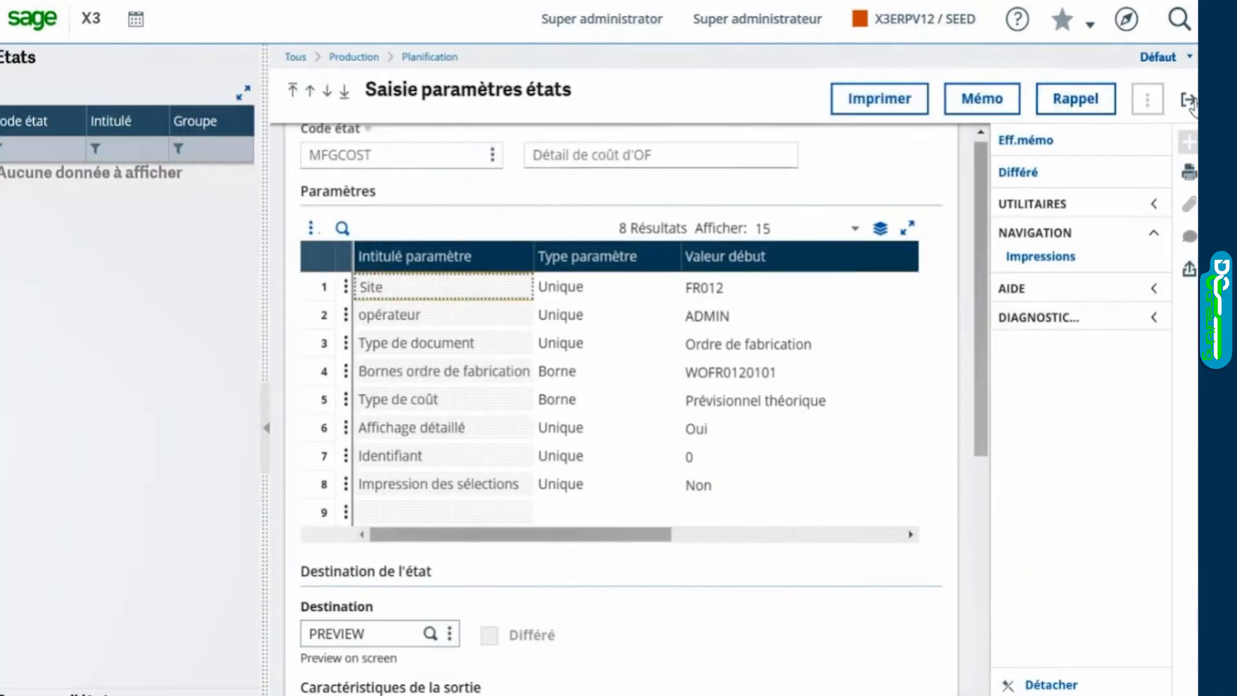
left_click(1188, 101)
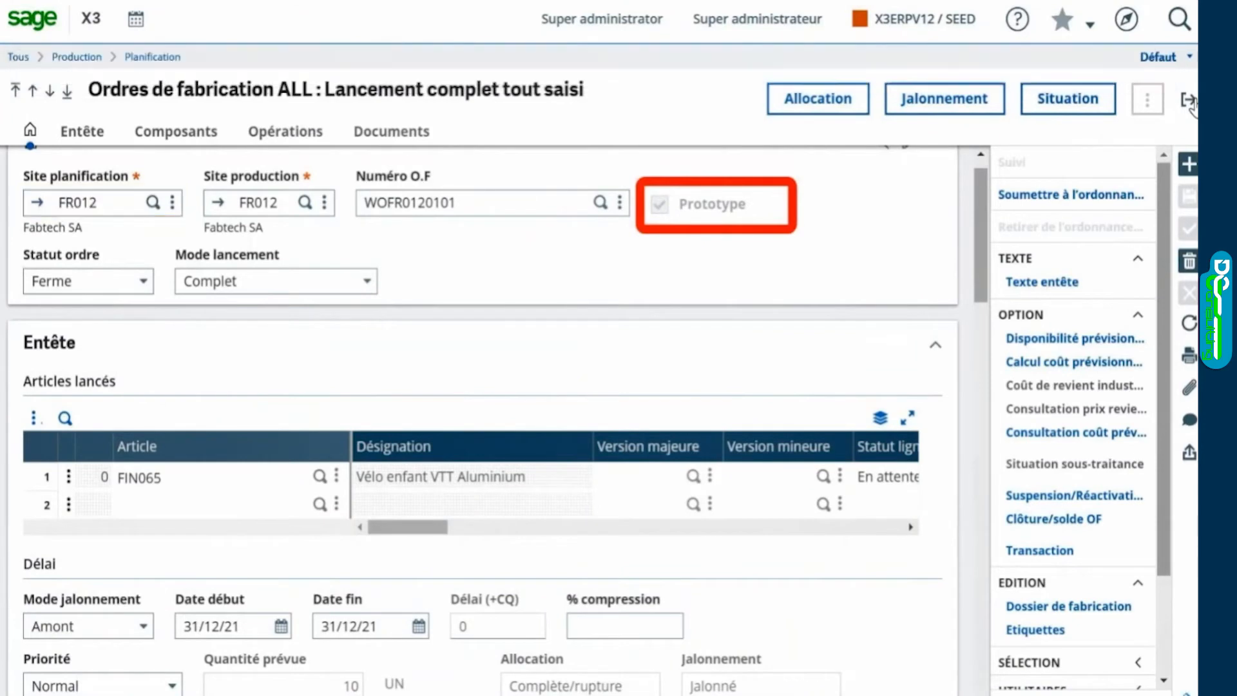
left_click(1189, 101)
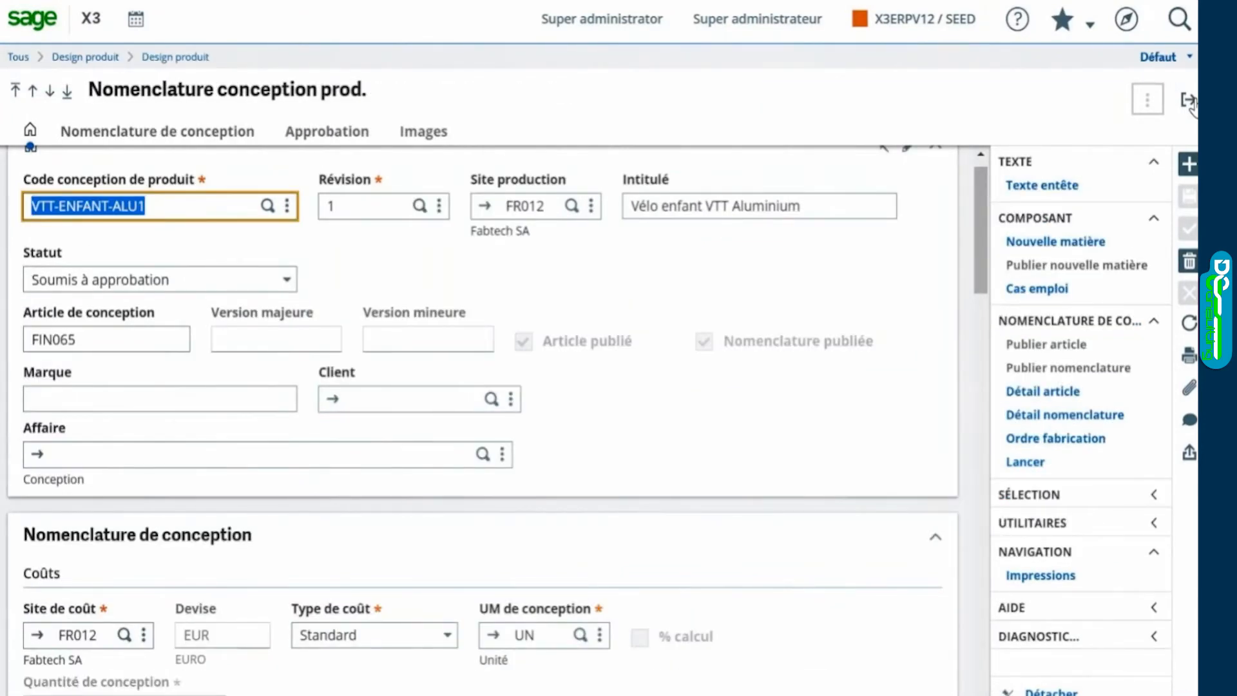
Step: Set the design's approval status to Approuvé pour production and save the record
left_click_drag(981, 242, 972, 499)
left_click(620, 434)
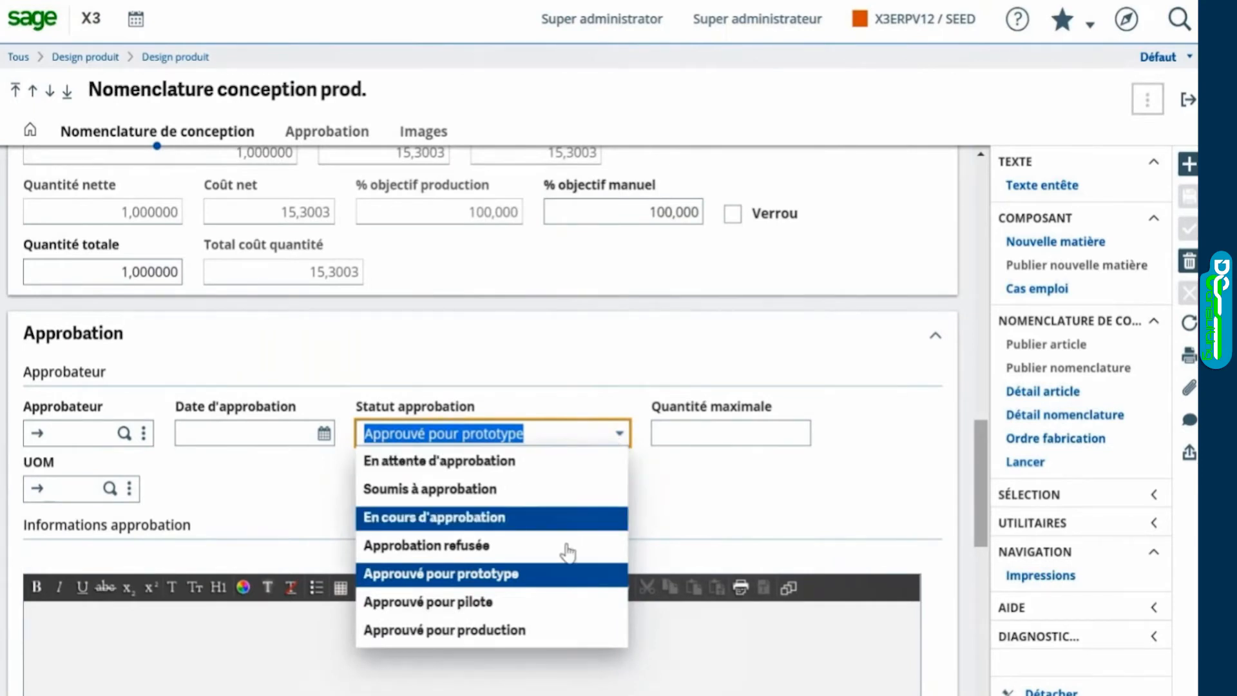
left_click(543, 632)
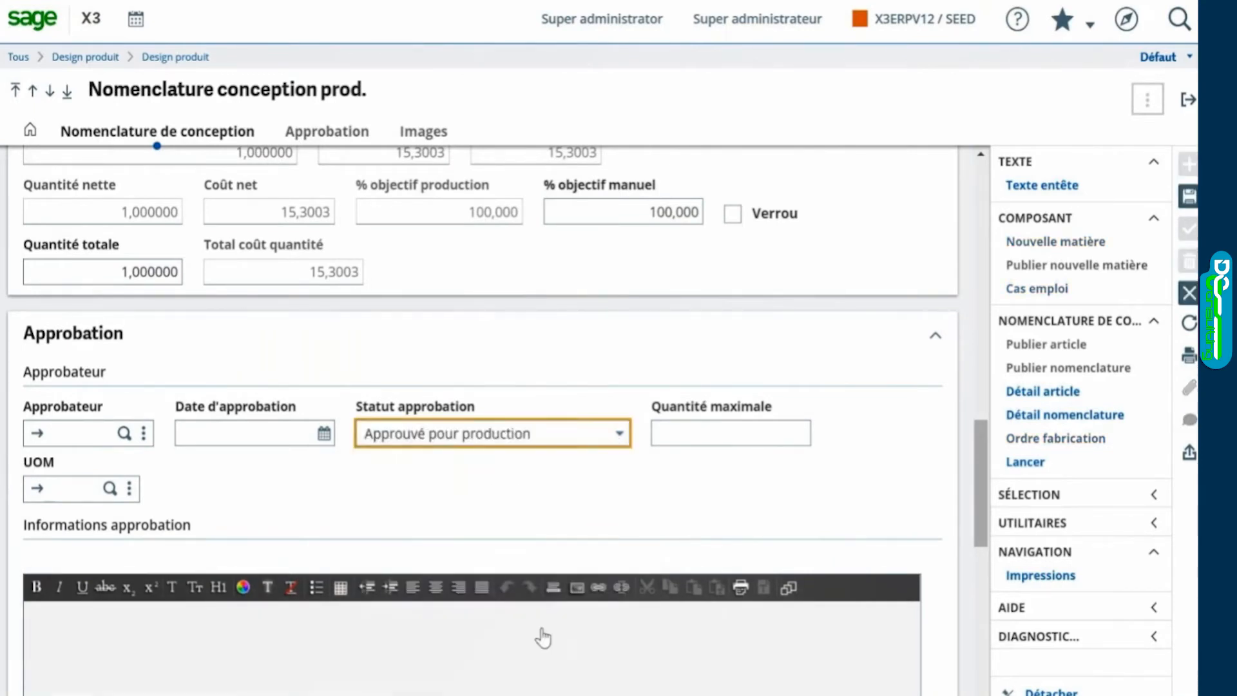
left_click(1188, 201)
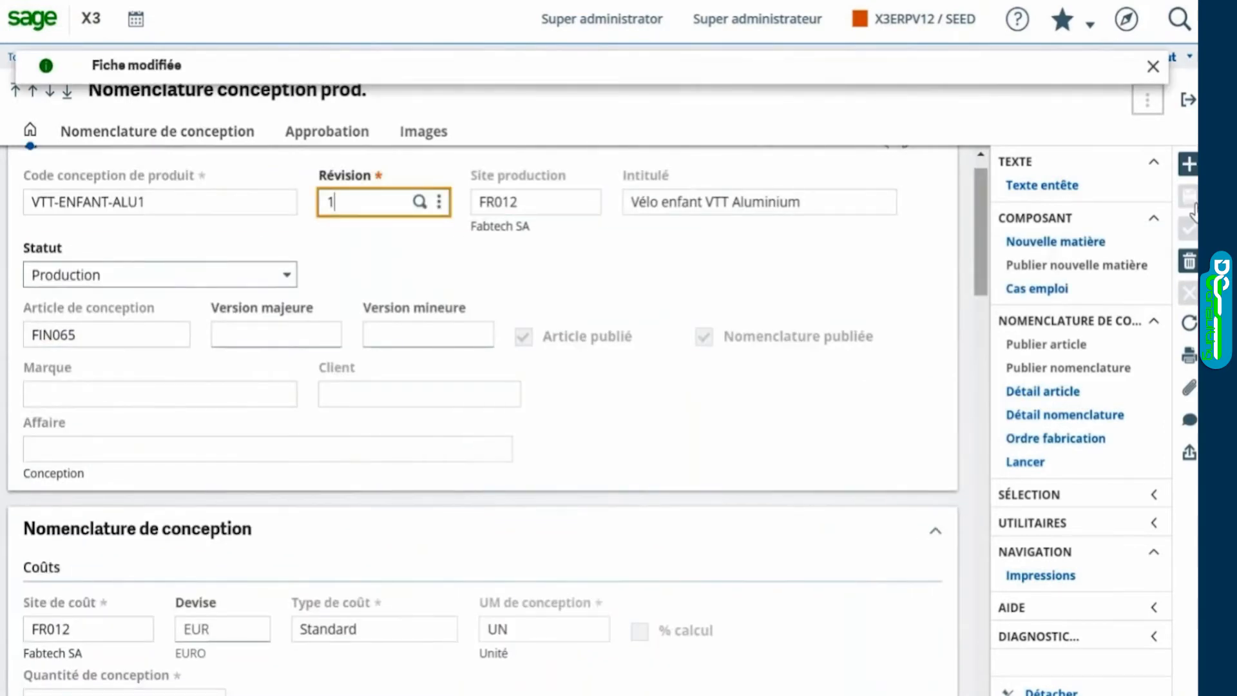
Step: Launch revision 1 of the design for site FR012 with article status Actif, and close the trace log
left_click(1030, 465)
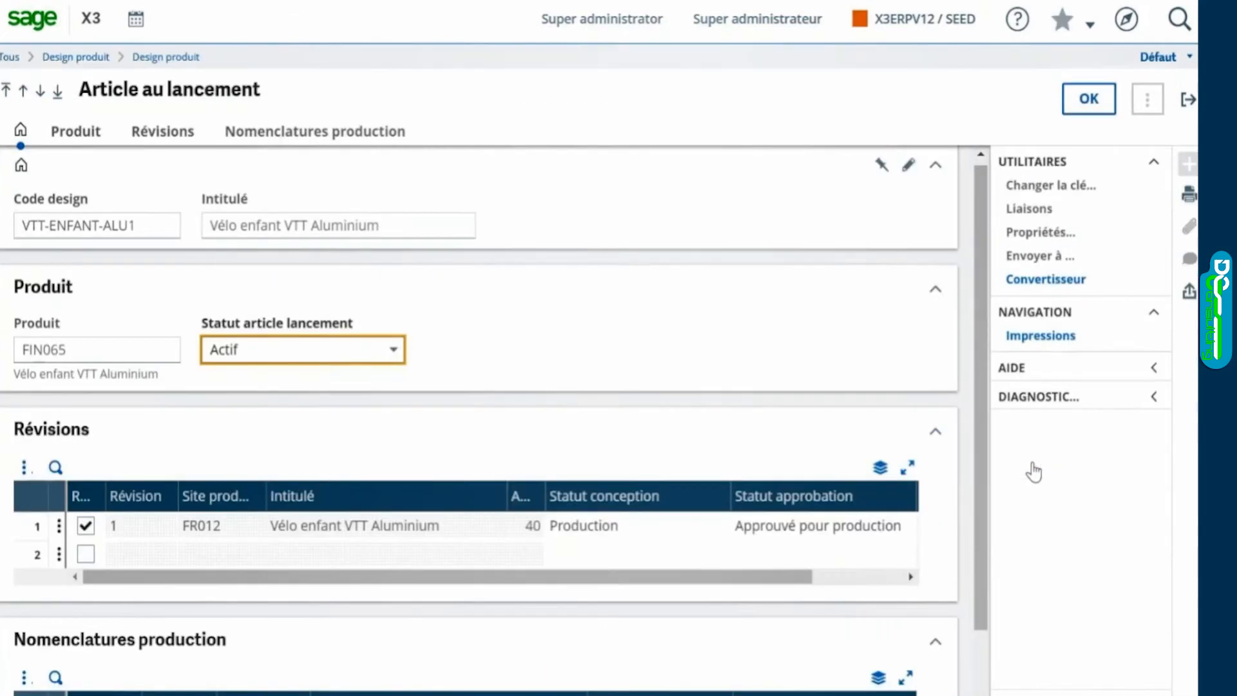
left_click_drag(983, 344, 965, 283)
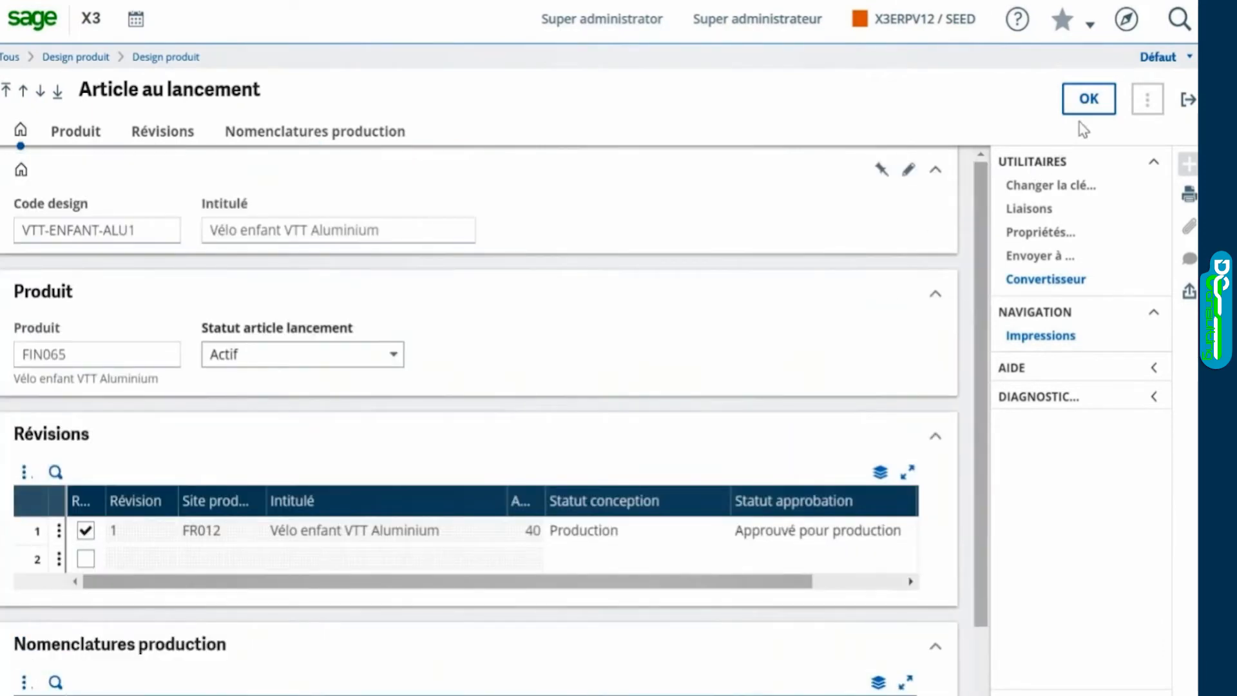
left_click(1087, 116)
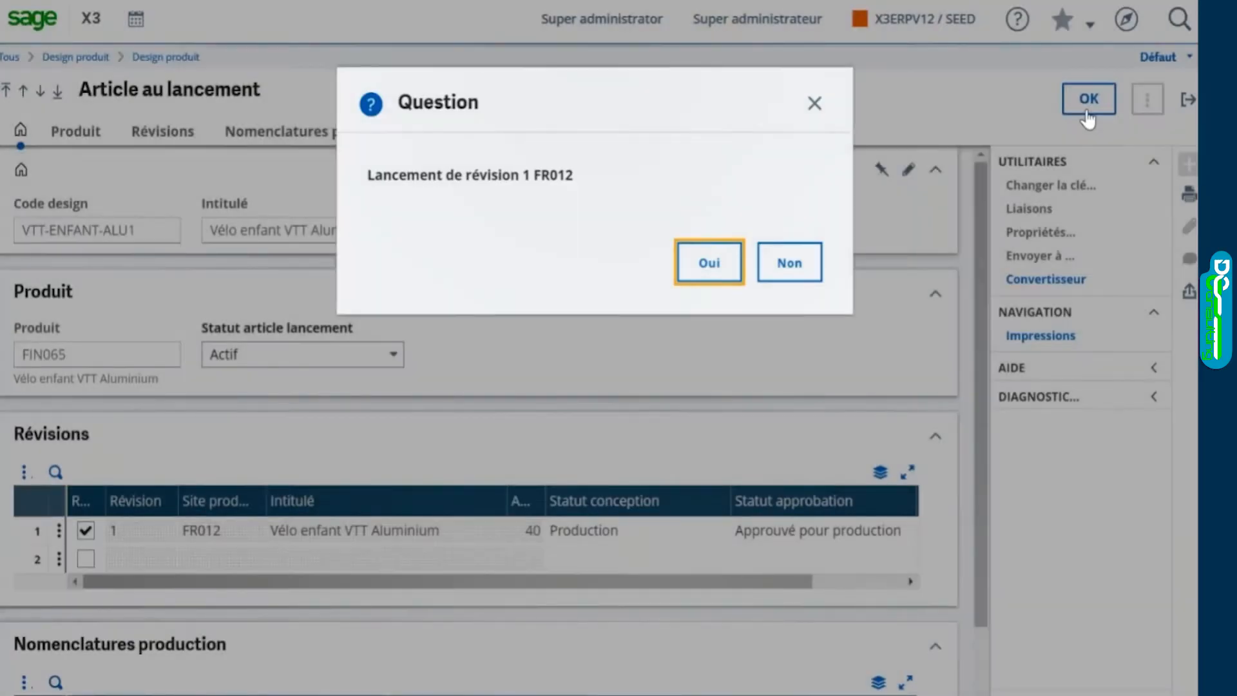
left_click(722, 276)
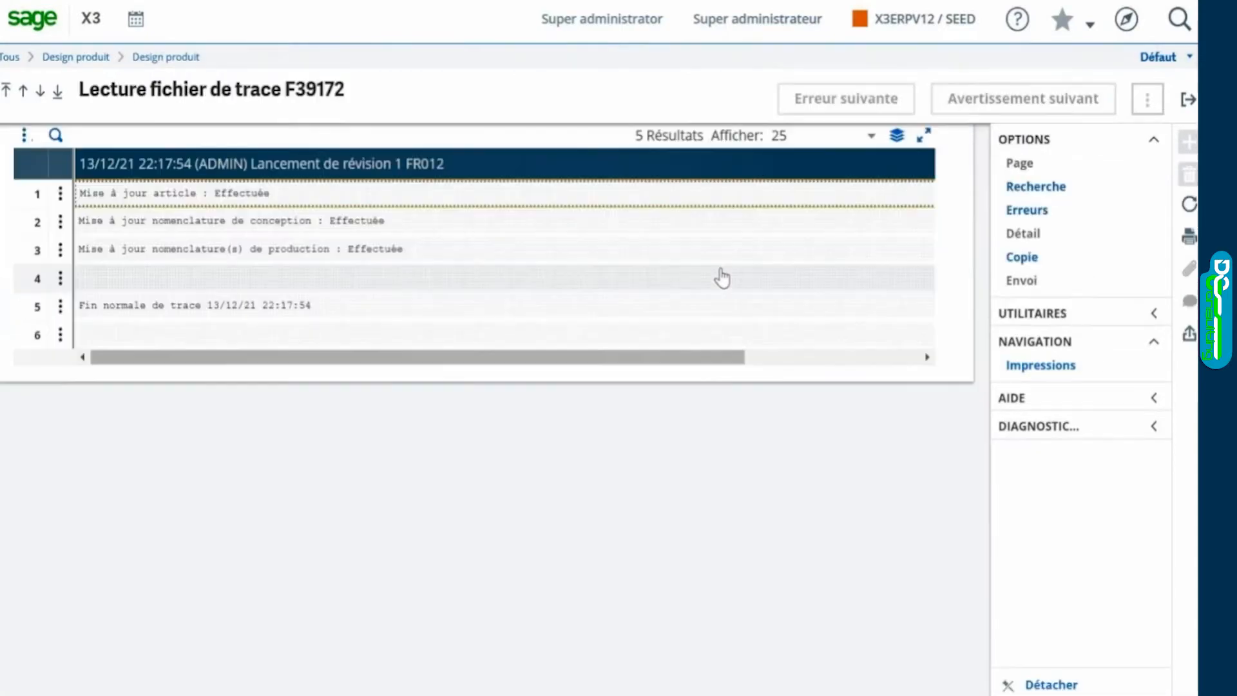
left_click(1189, 103)
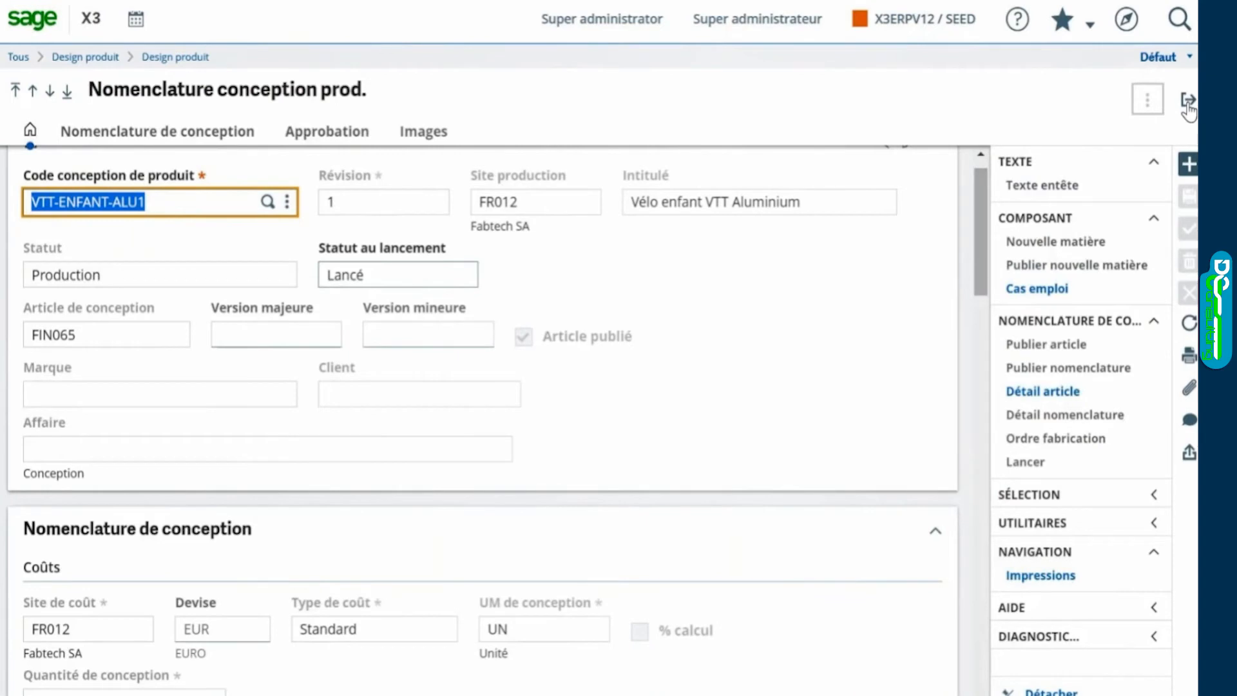
Step: Review the launched article's status in its detail record and leave the record
left_click(1047, 394)
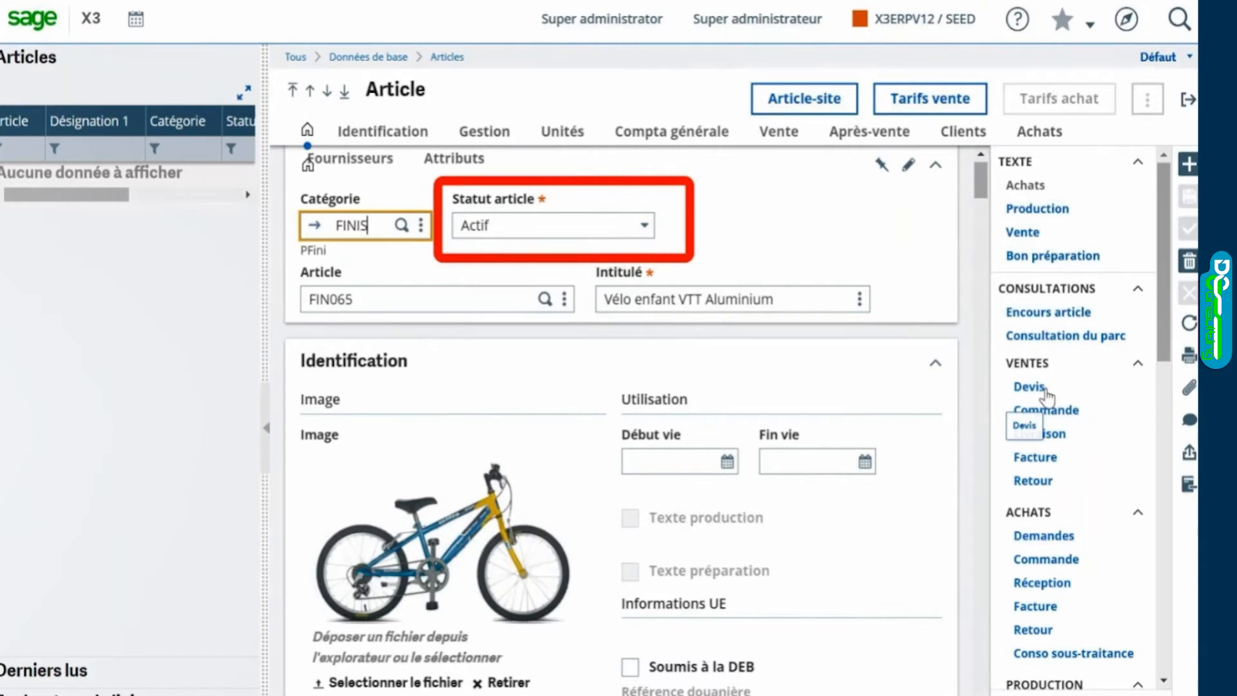
left_click(1189, 102)
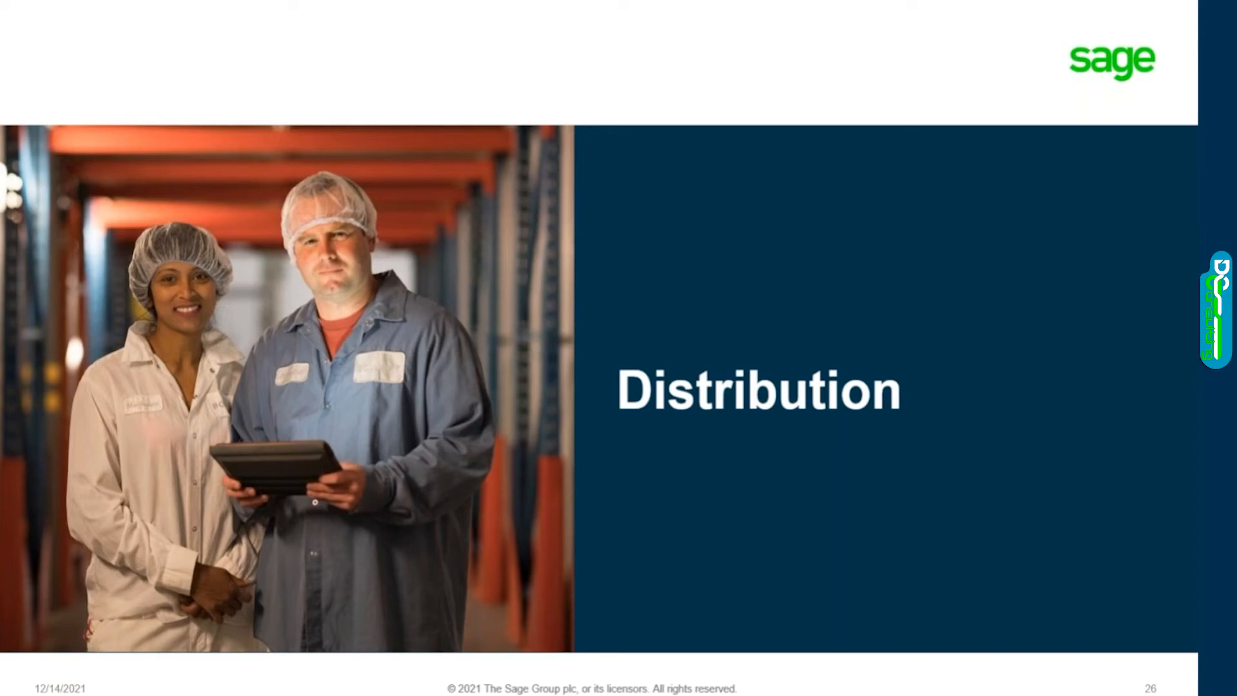
key("Right")
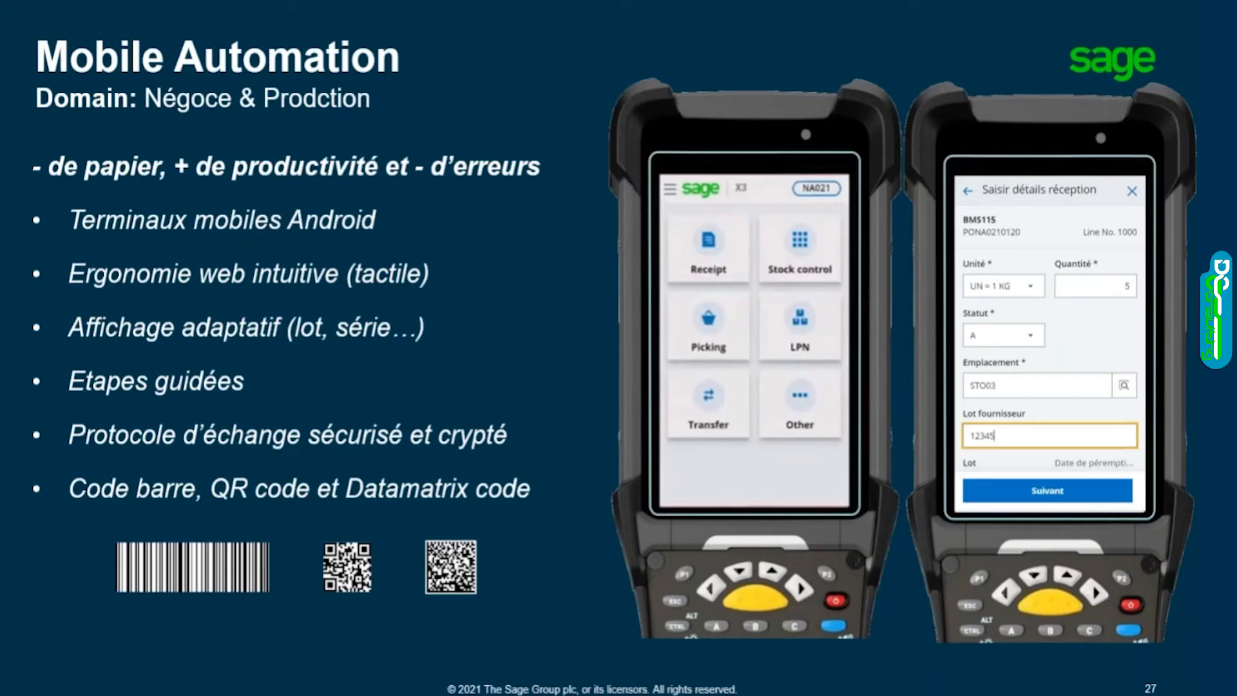